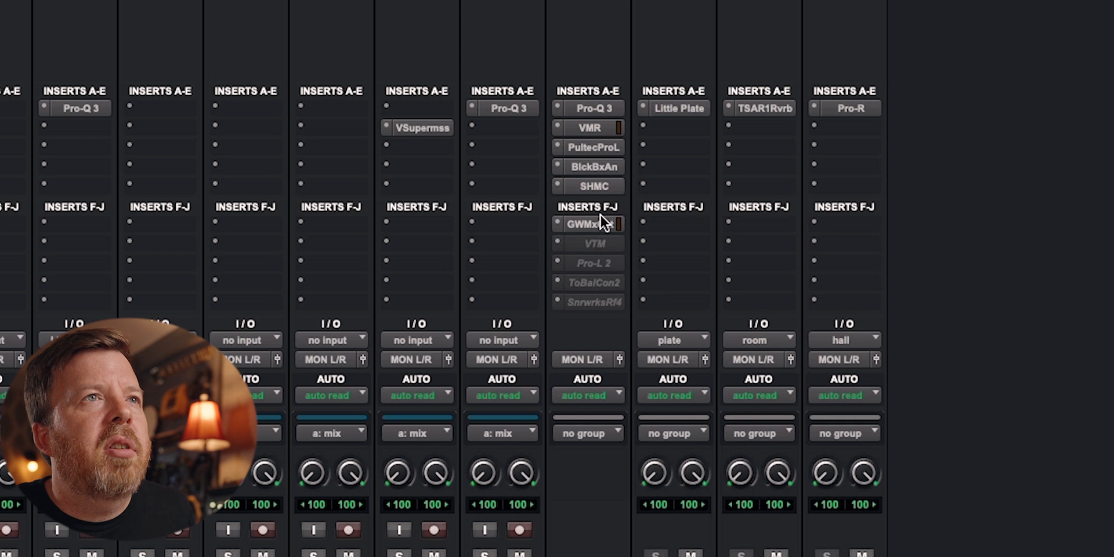
- Deactivate the SHMC, BlckBxAn, PultecProL and VMR inserts on the Master track
left_click(600, 186, "ctrl+super")
left_click(604, 166, "ctrl+super")
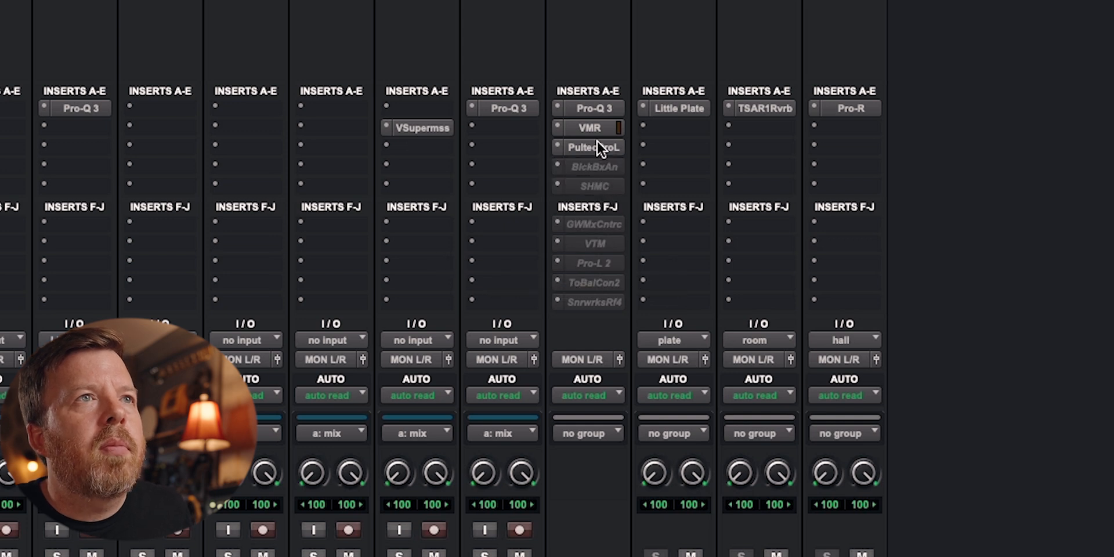
left_click(597, 147, "ctrl+super")
left_click(598, 126, "ctrl+super")
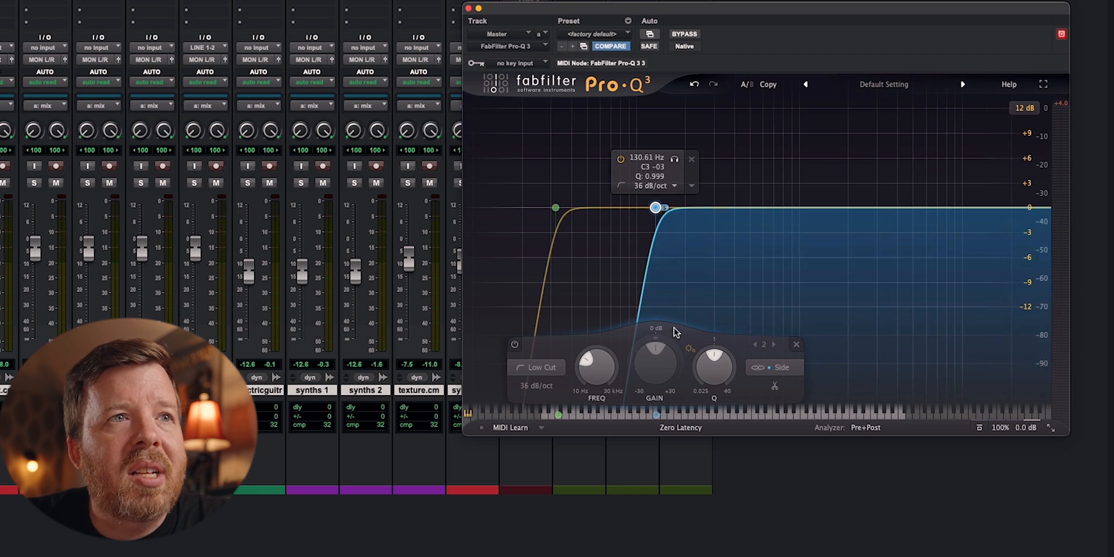
- Show the second low-cut band's stereo placement options in Pro-Q 3 and audition the mix with that Side filter off and on
left_click(777, 368)
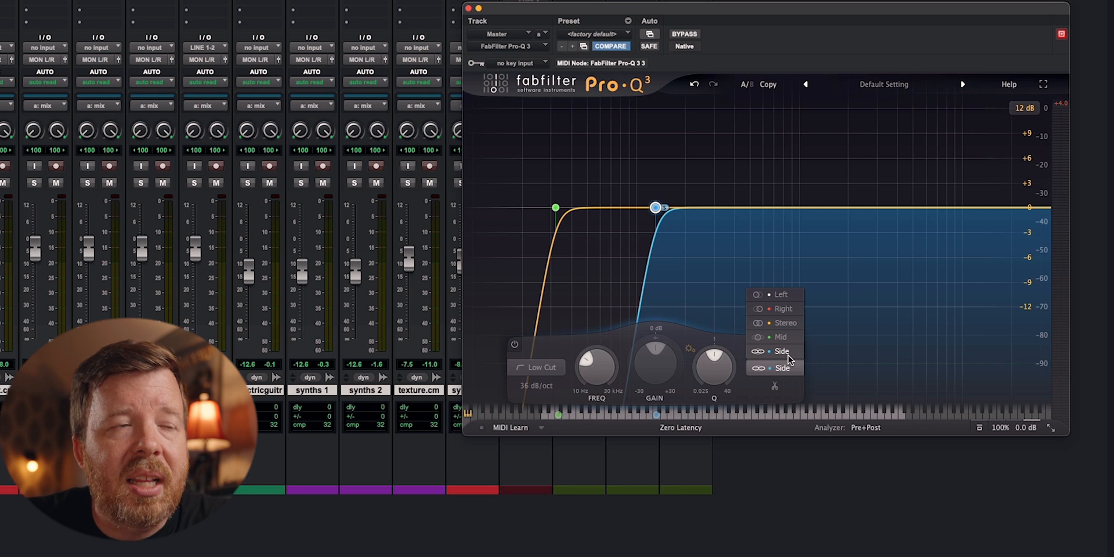
key("space")
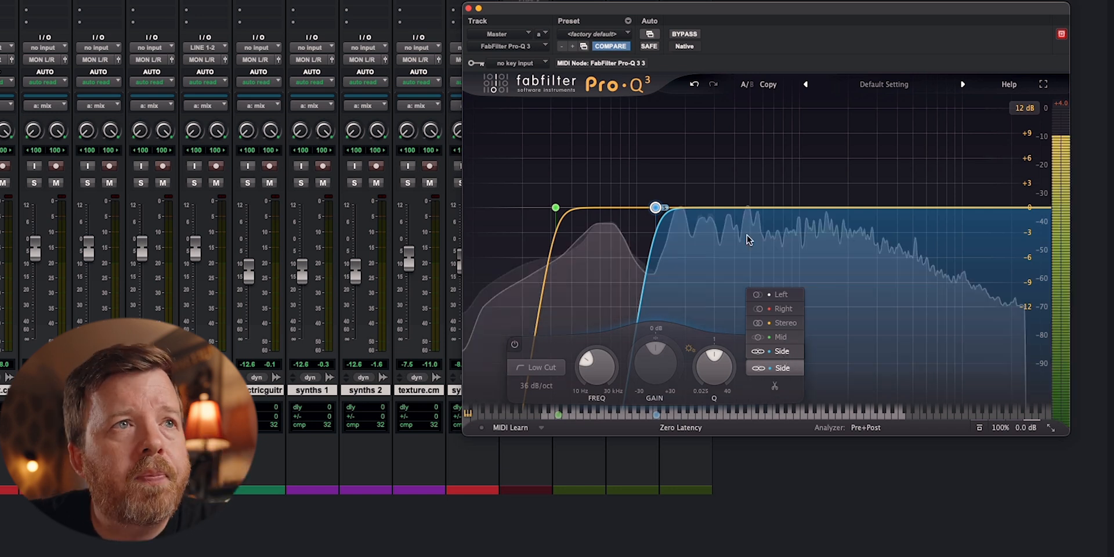
left_click(514, 346)
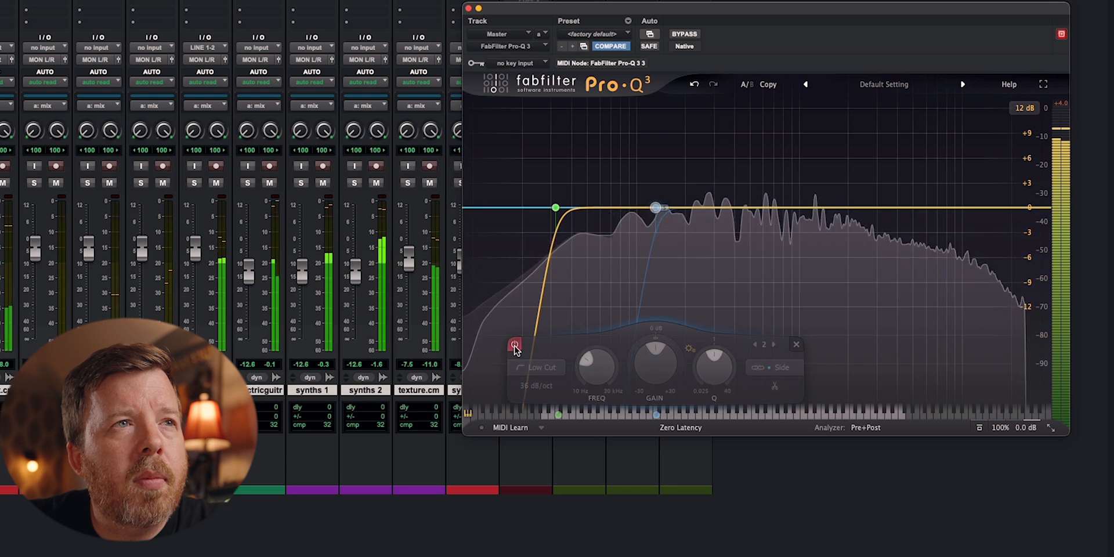
left_click(514, 345)
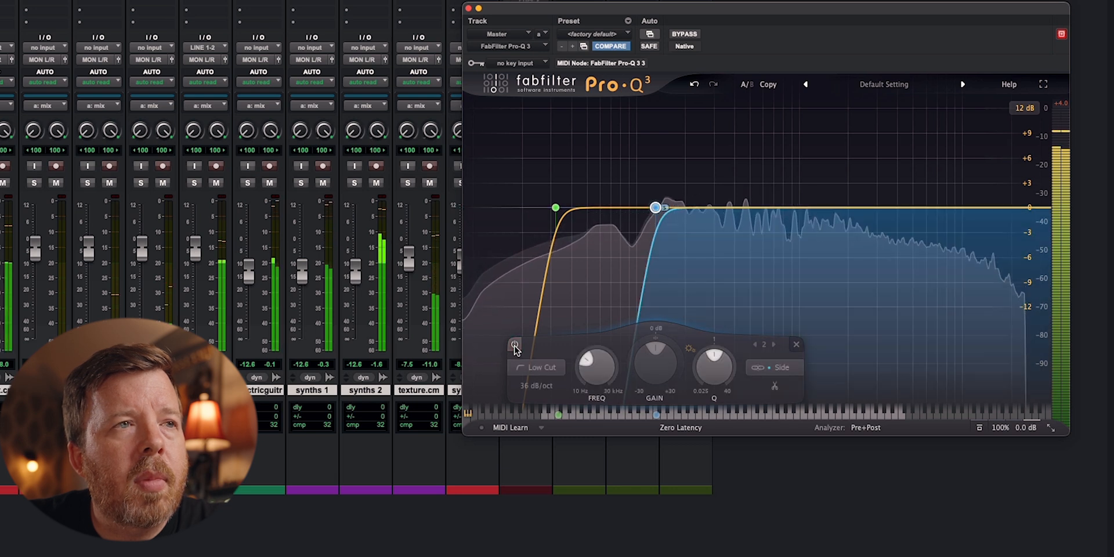
key("space")
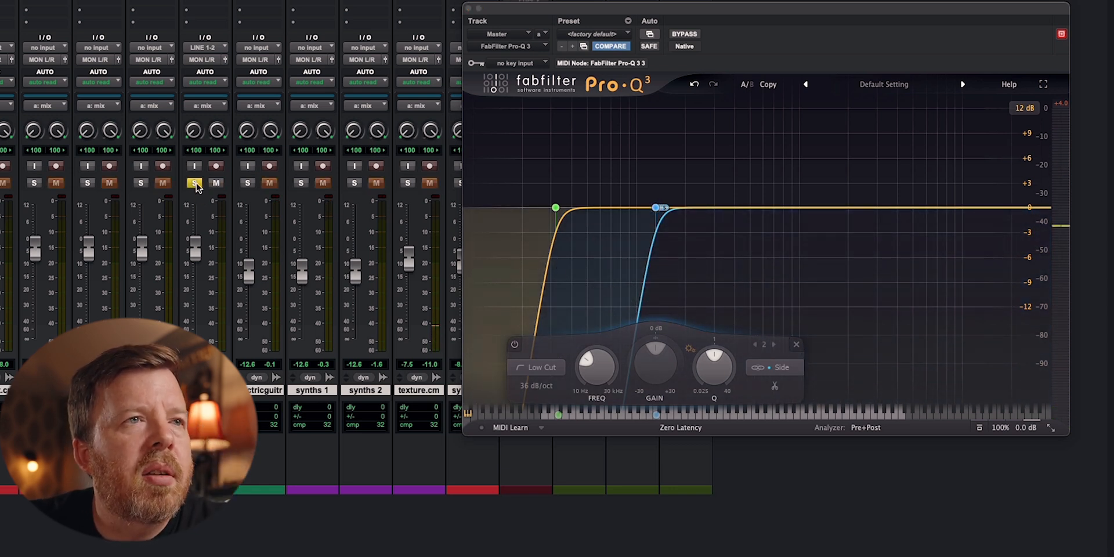
- Audition the soloed part with the Side low cut off and on, and close the Pro-Q 3 window
key("space")
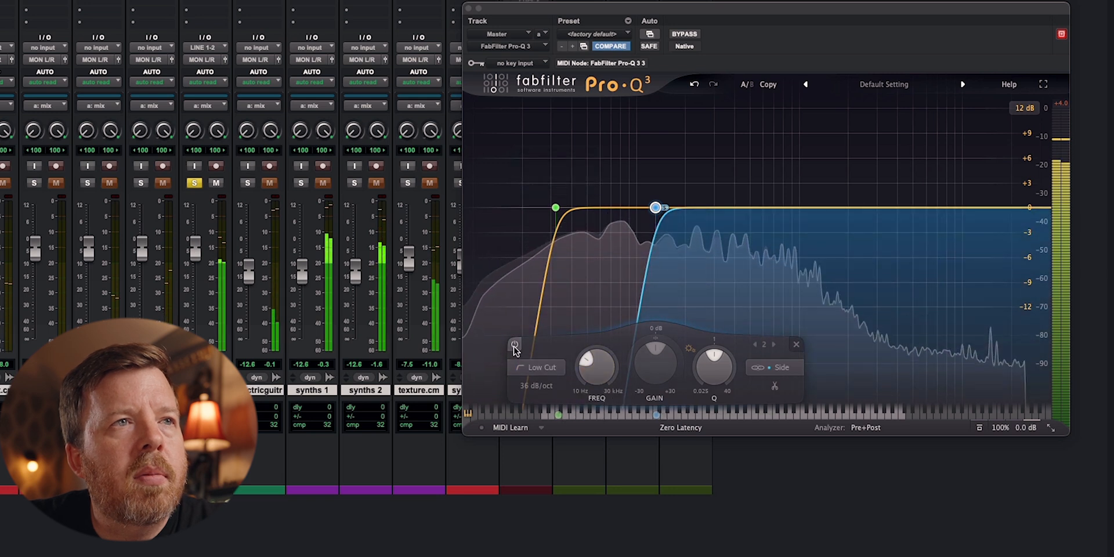
left_click(515, 345)
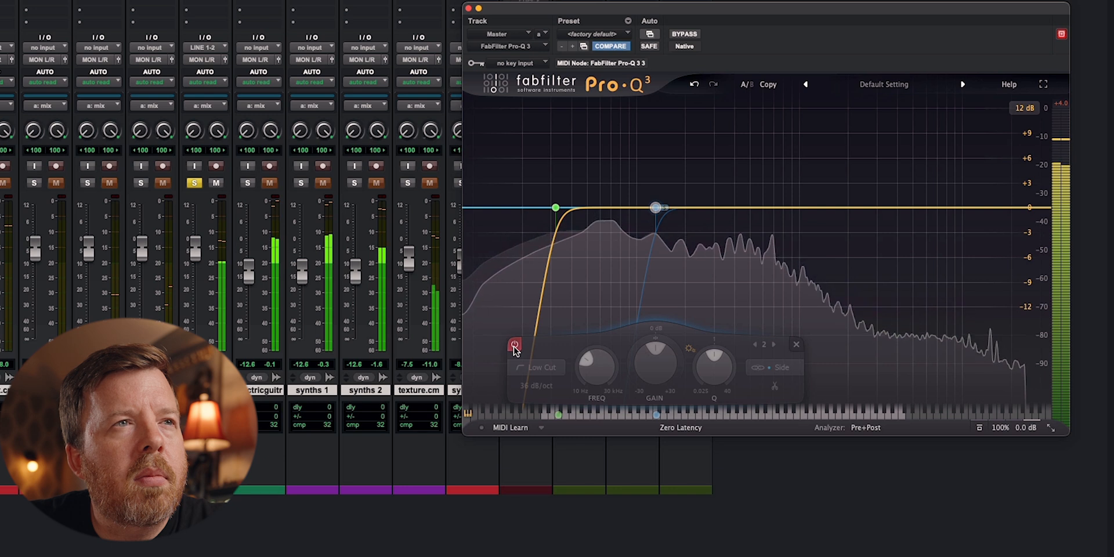
left_click(514, 346)
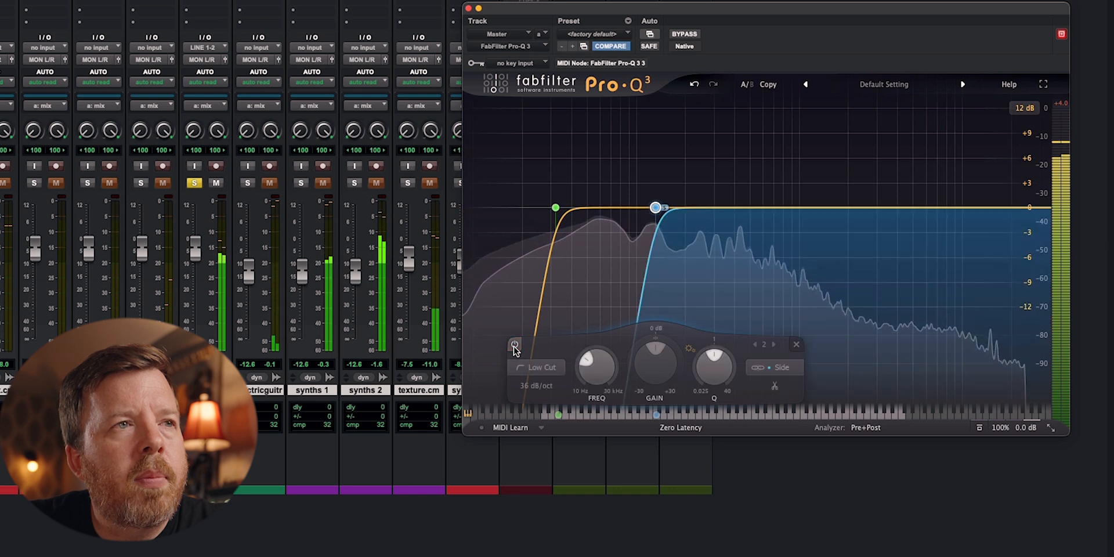
key("space")
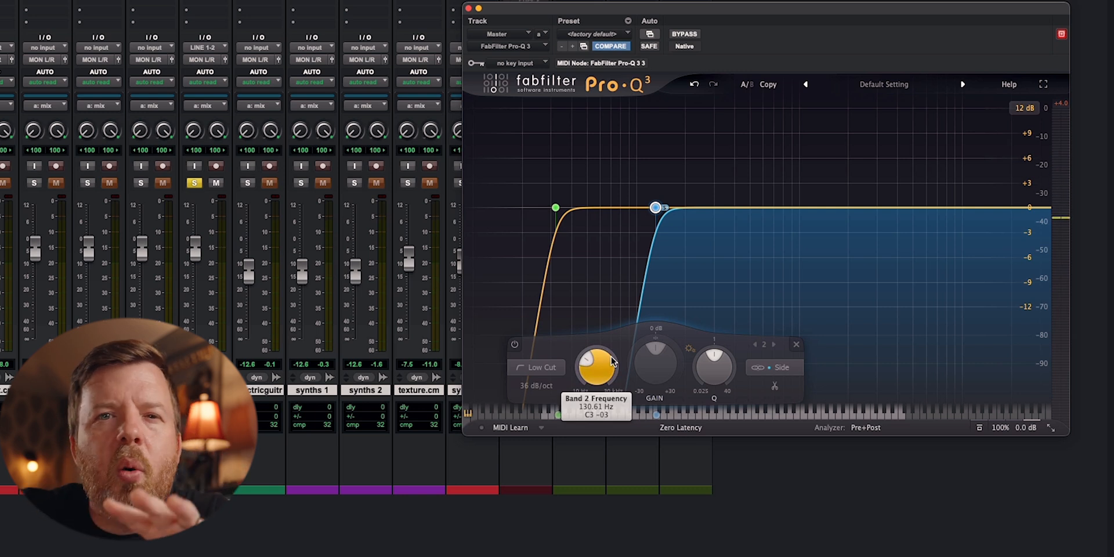
mouse_move(613, 361)
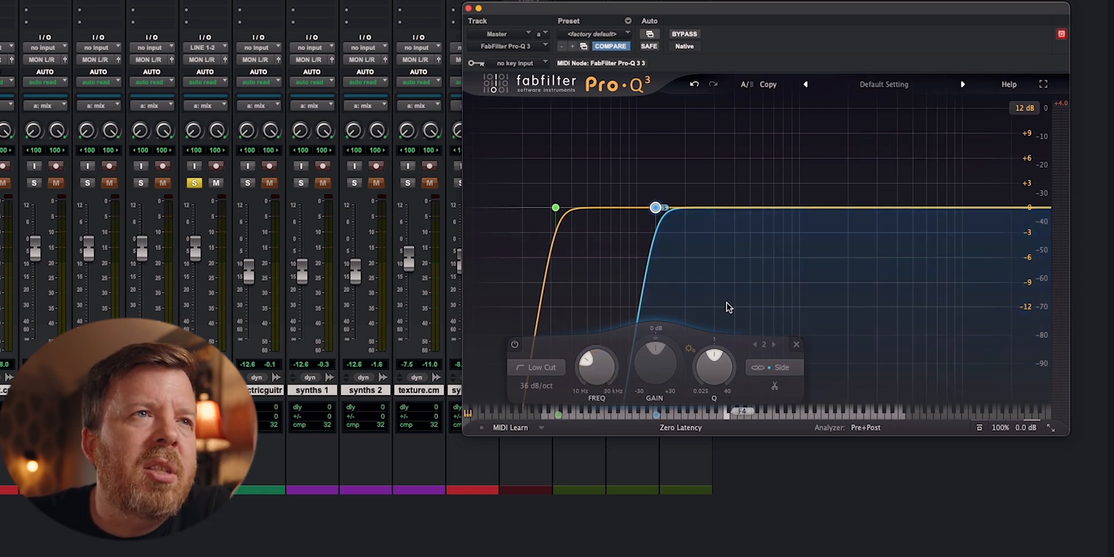
left_click(469, 8)
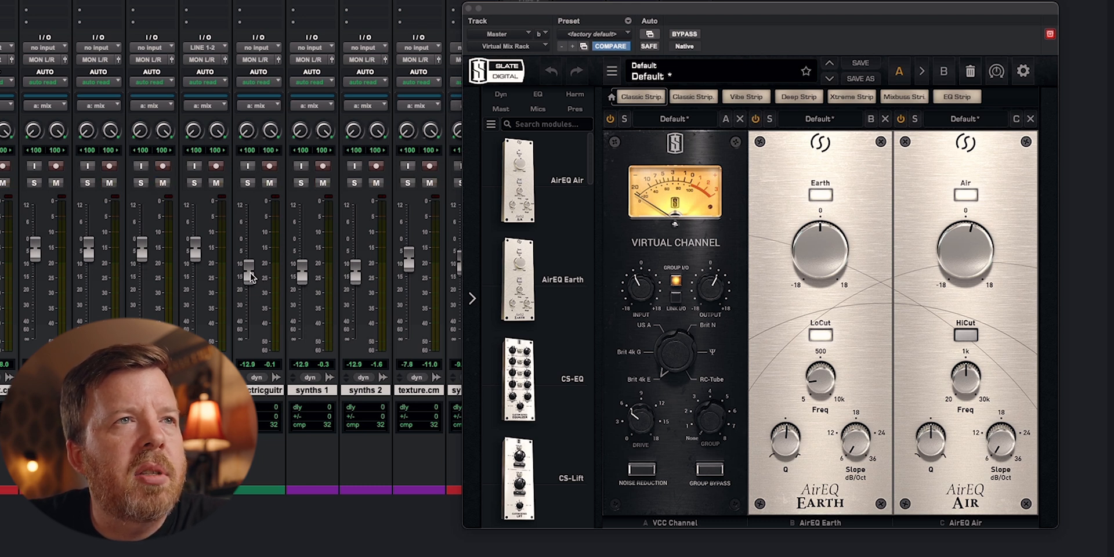
- Raise the grouped mix faders so the electric guitar track sits at -11.0 dB, and nudge the Virtual Channel input level
mouse_move(251, 277)
left_mouse_down()
mouse_move(252, 248)
mouse_move(253, 285)
mouse_move(254, 274)
left_mouse_up()
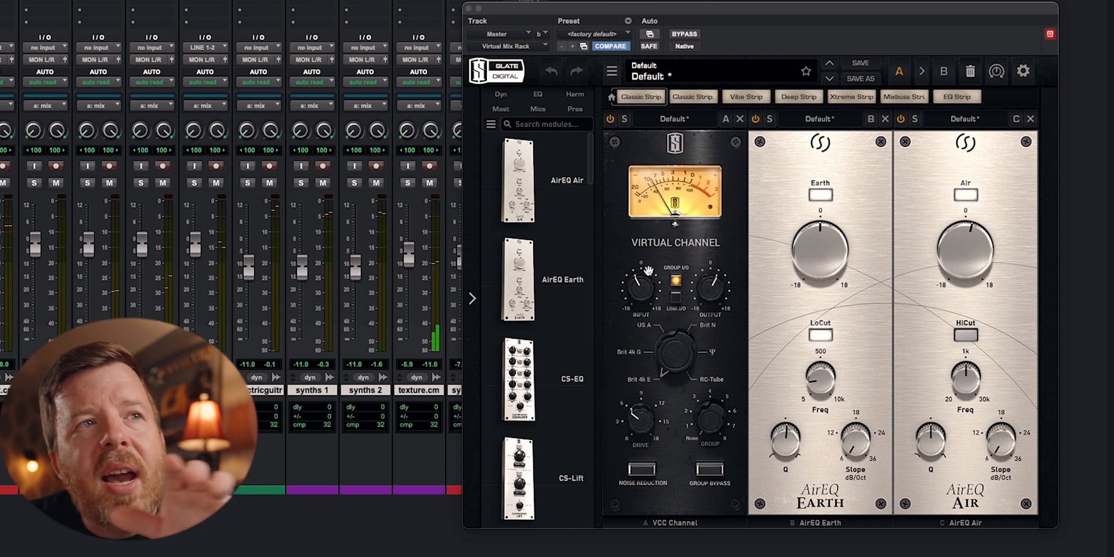
left_click_drag(638, 298, 637, 297)
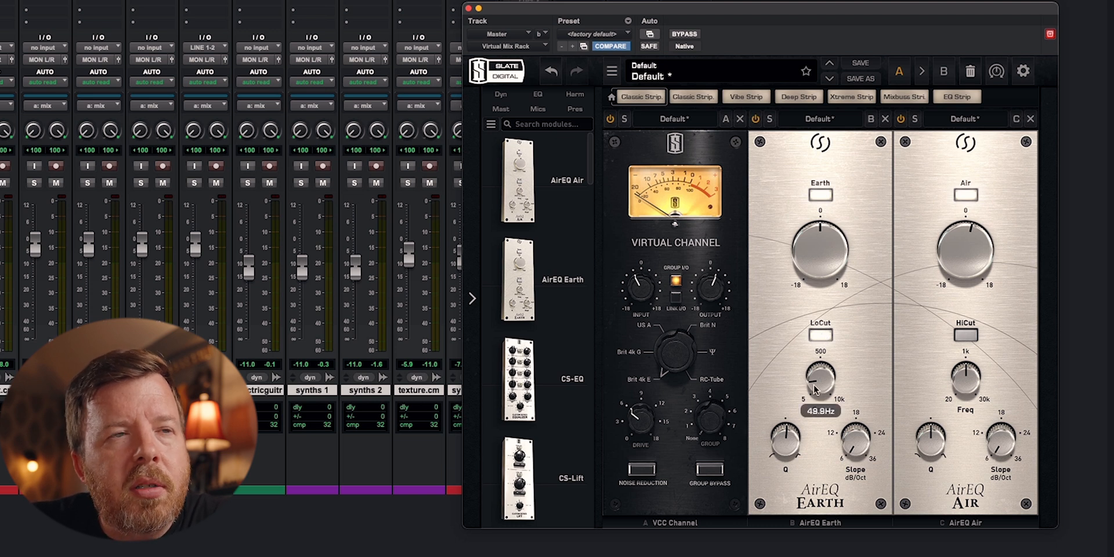
- Compare the AirEQ Earth low cut off and on during playback, and fine-tune the module's Q
left_click(820, 334)
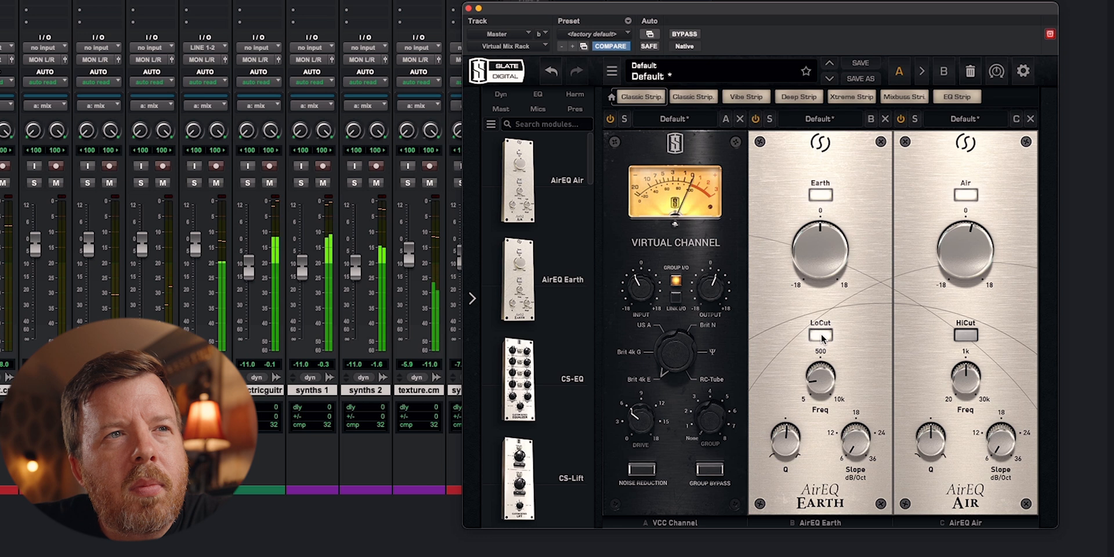
left_click(820, 334)
mouse_move(812, 385)
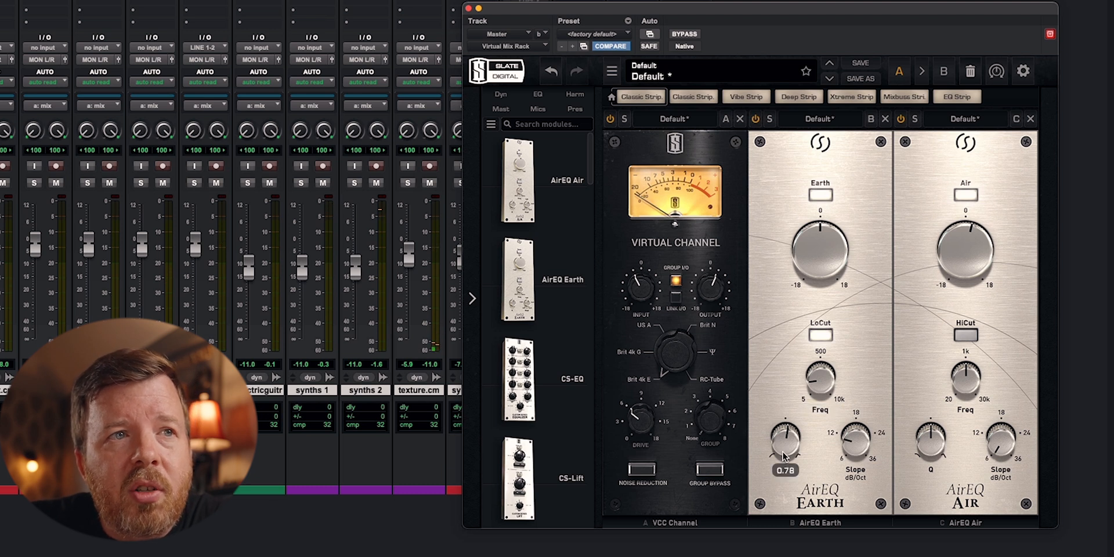
mouse_move(783, 457)
left_mouse_down()
mouse_move(800, 351)
mouse_move(784, 524)
mouse_move(792, 463)
left_mouse_up()
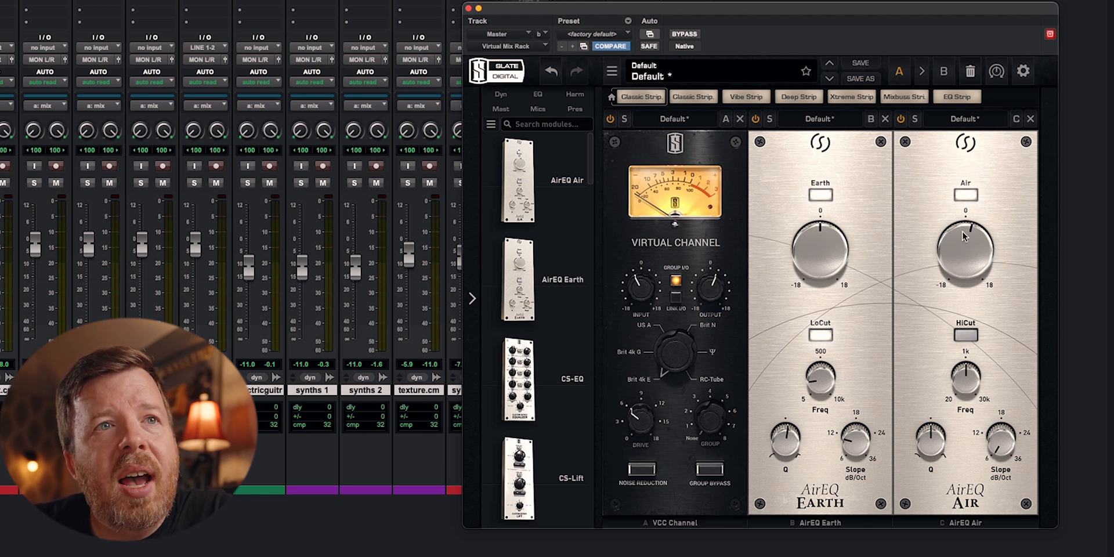
- Play the mix and compare the AirEQ Air band off and on
key("space")
left_click(966, 196)
left_click(966, 196)
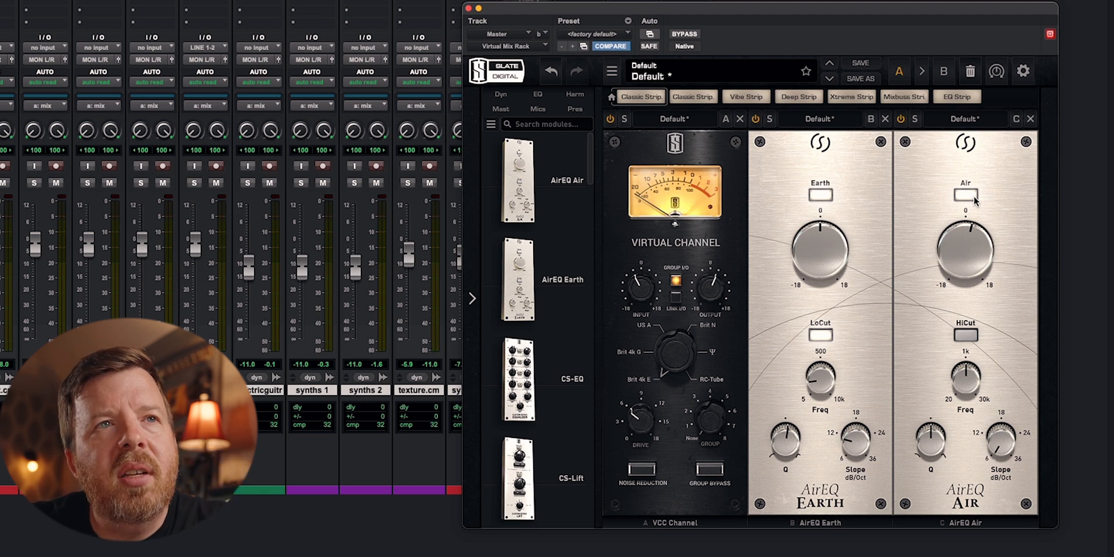
left_click(975, 200)
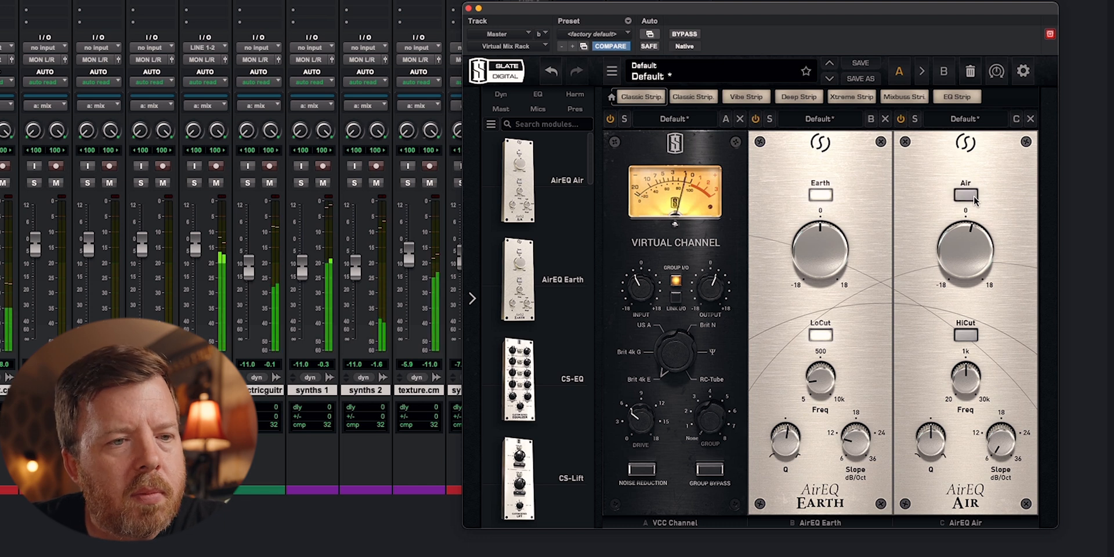
left_click(975, 200)
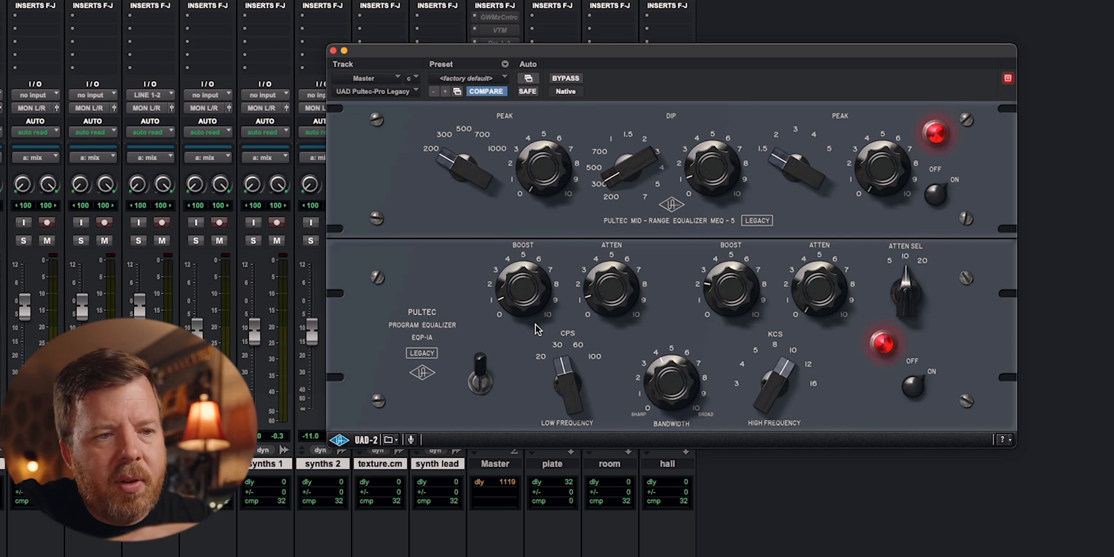
- Fine-tune the high-frequency boost on the Pultec EQP-1A and compare the Pultec-Pro against bypass during playback
left_click_drag(549, 340, 547, 209)
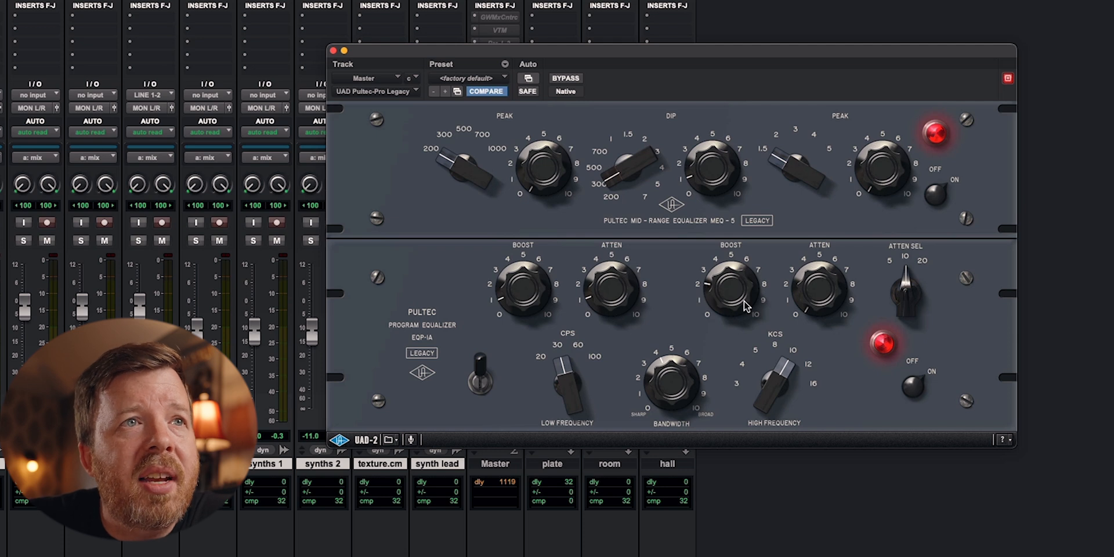
left_click_drag(664, 399, 668, 391)
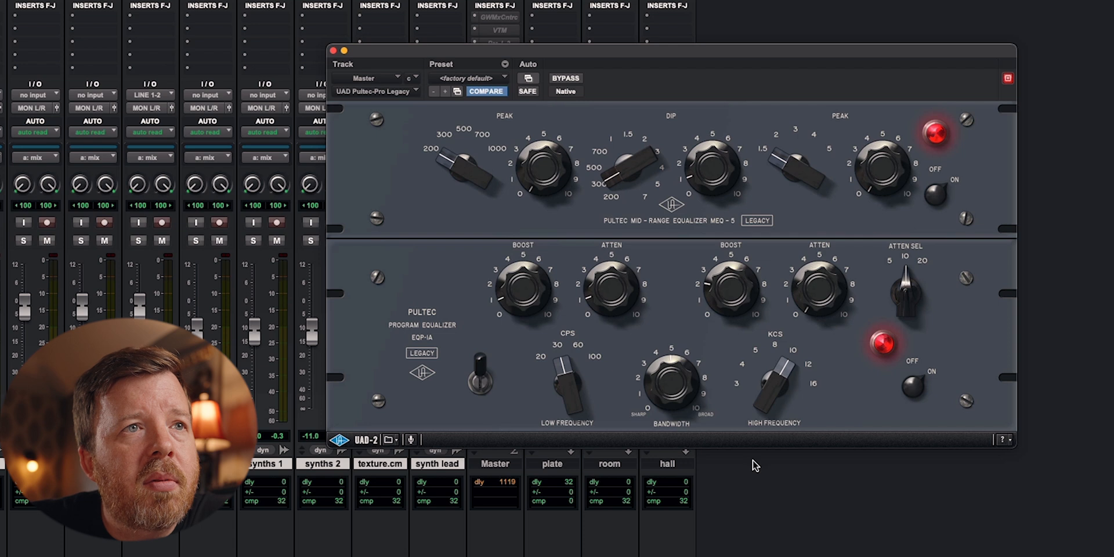
mouse_move(714, 282)
left_mouse_down()
mouse_move(730, 225)
mouse_move(711, 326)
mouse_move(712, 291)
left_mouse_up()
left_click(569, 79)
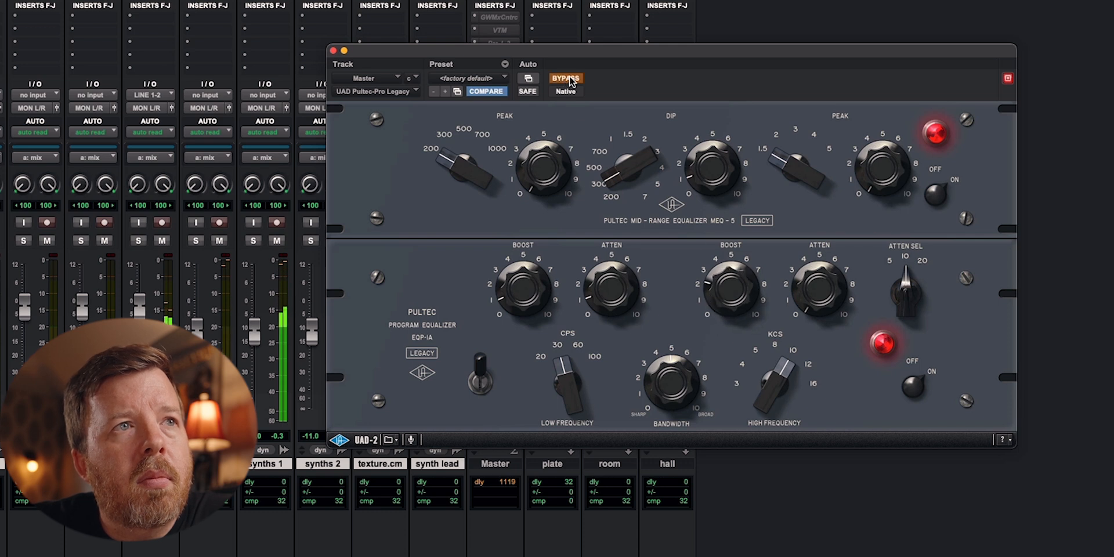
left_click(567, 78)
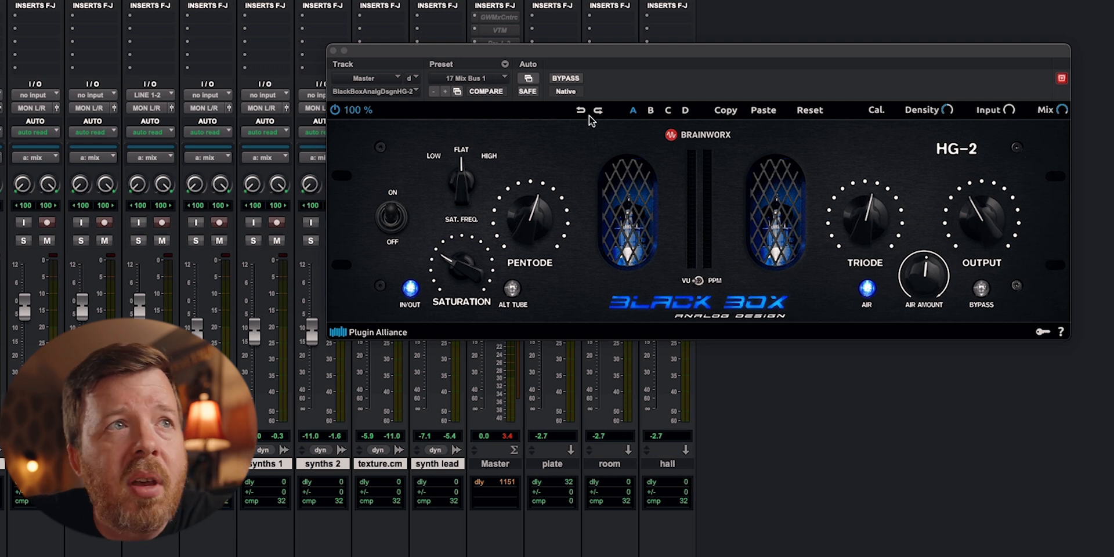
- Play the mix and repeatedly compare the Black Box HG-2 against bypass on the Master track
key("space")
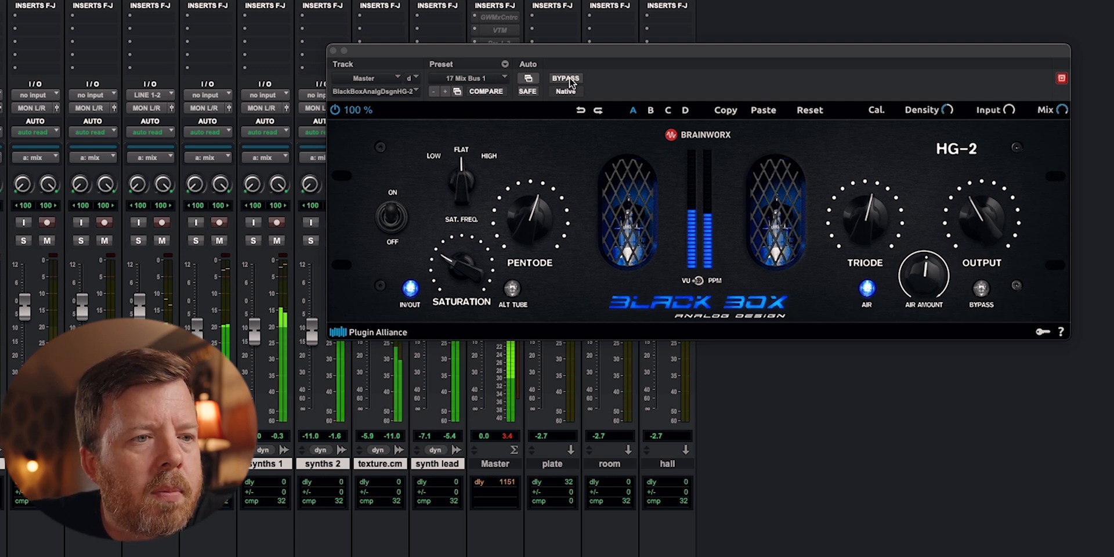
left_click(570, 80)
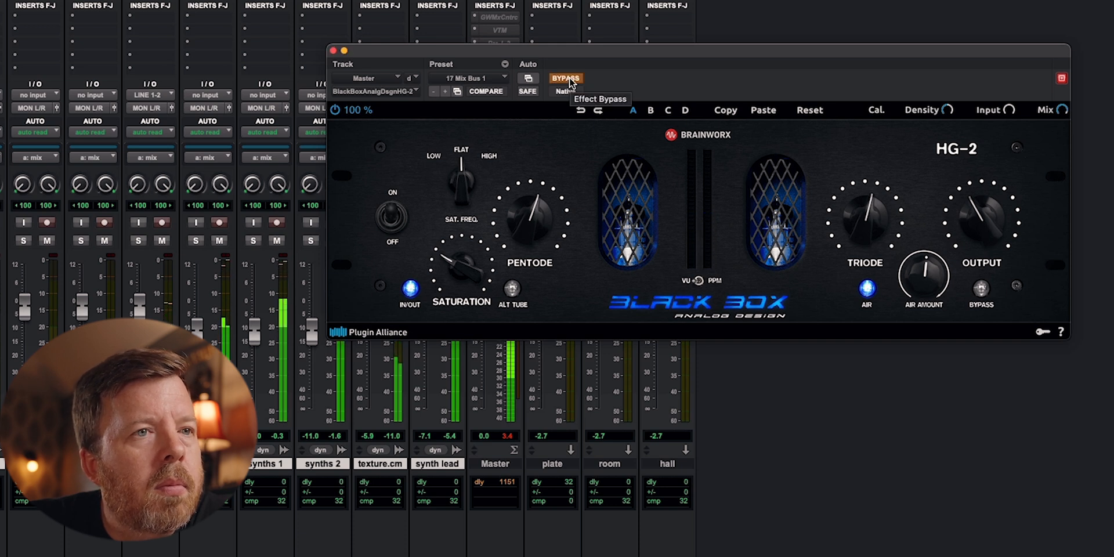
left_click(571, 82)
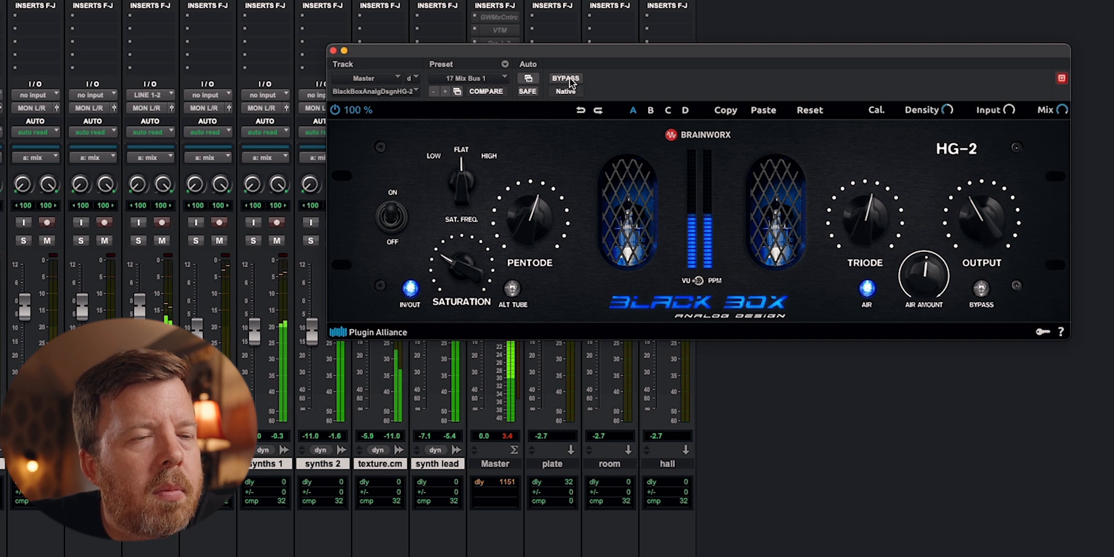
key("space")
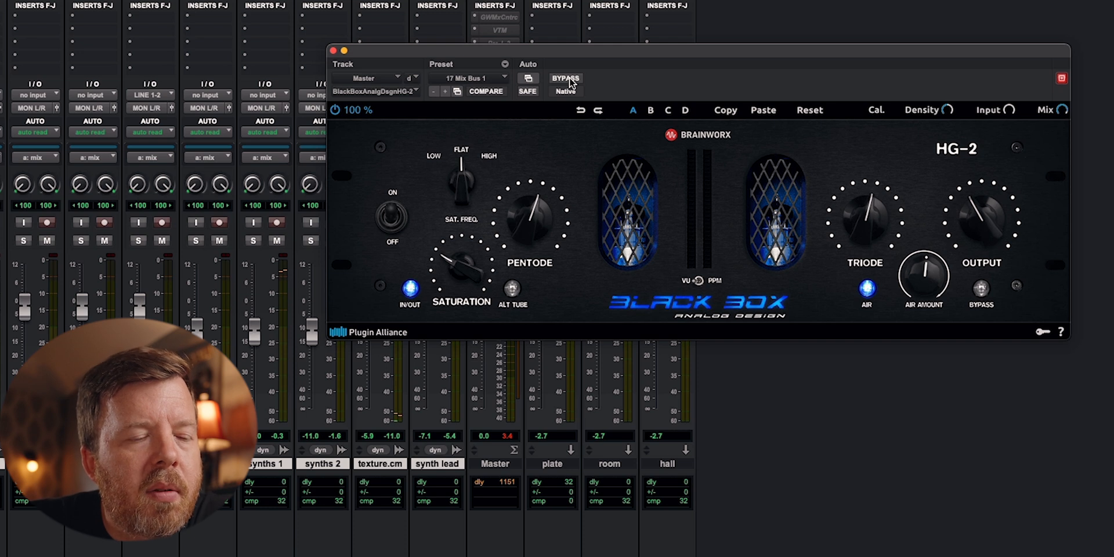
key("space")
left_click(571, 83)
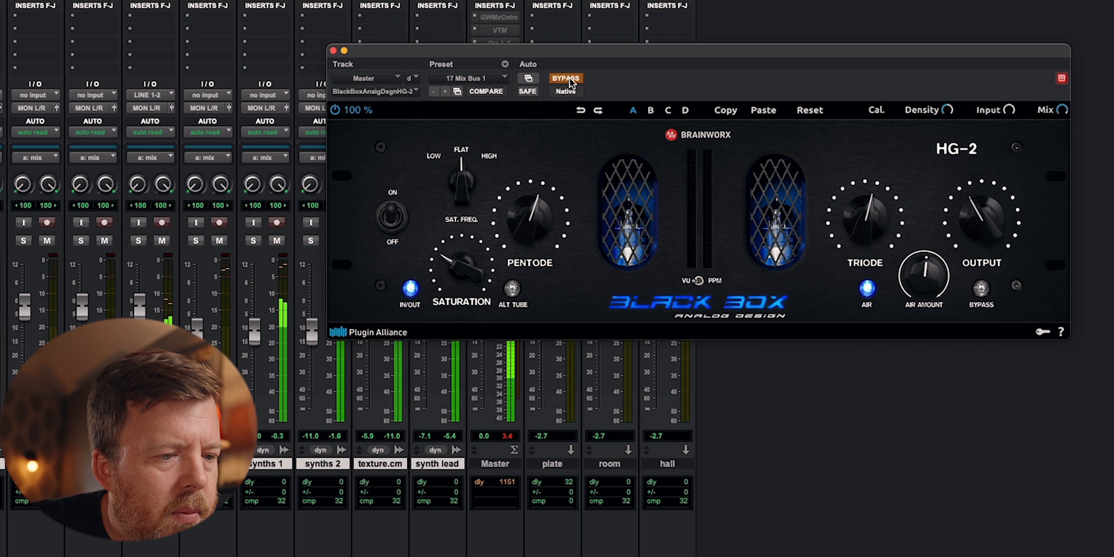
left_click(572, 83)
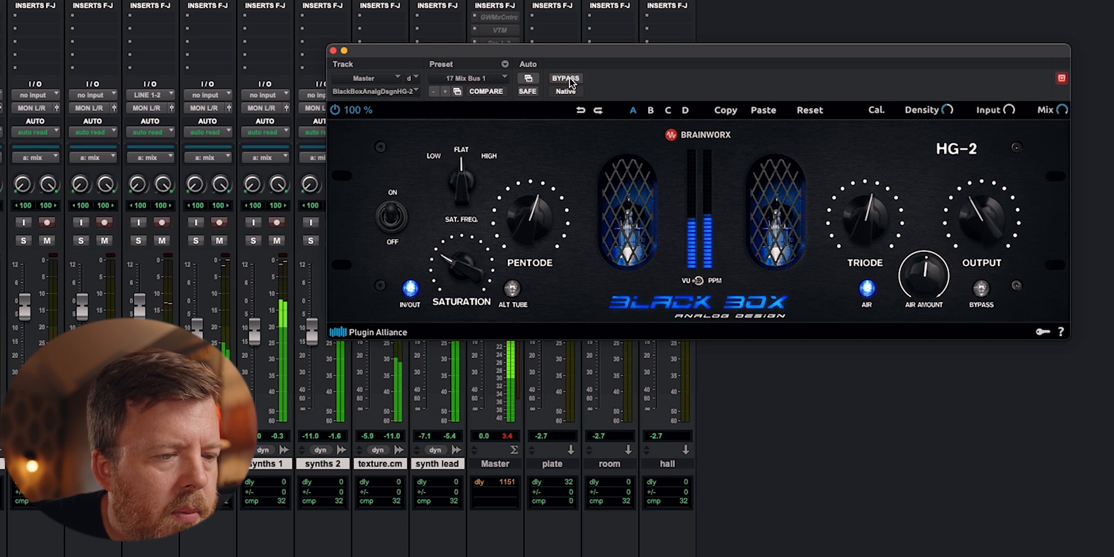
key("space")
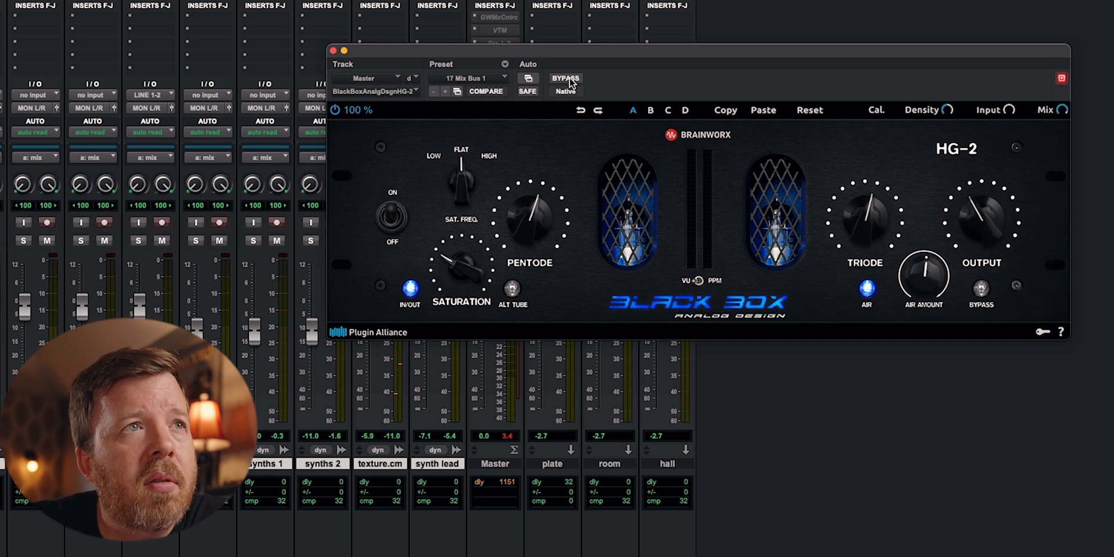
key("space")
left_click(566, 78)
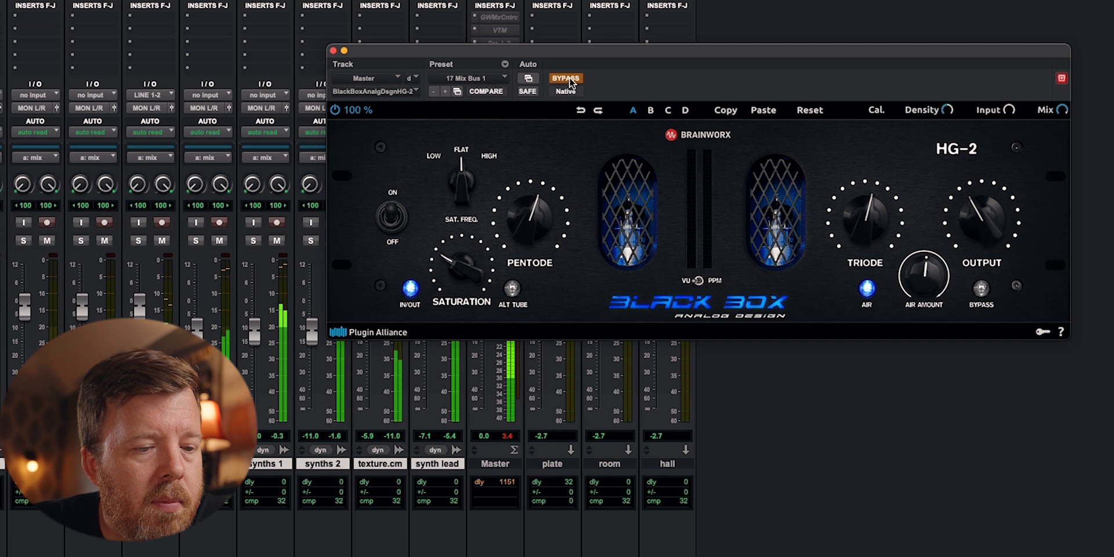
left_click(566, 78)
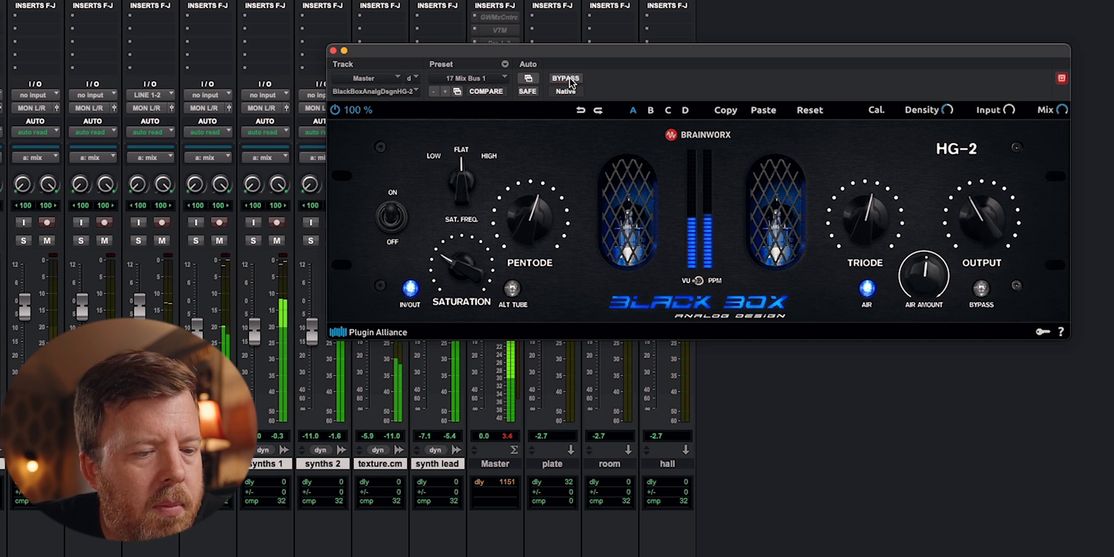
left_click(570, 80)
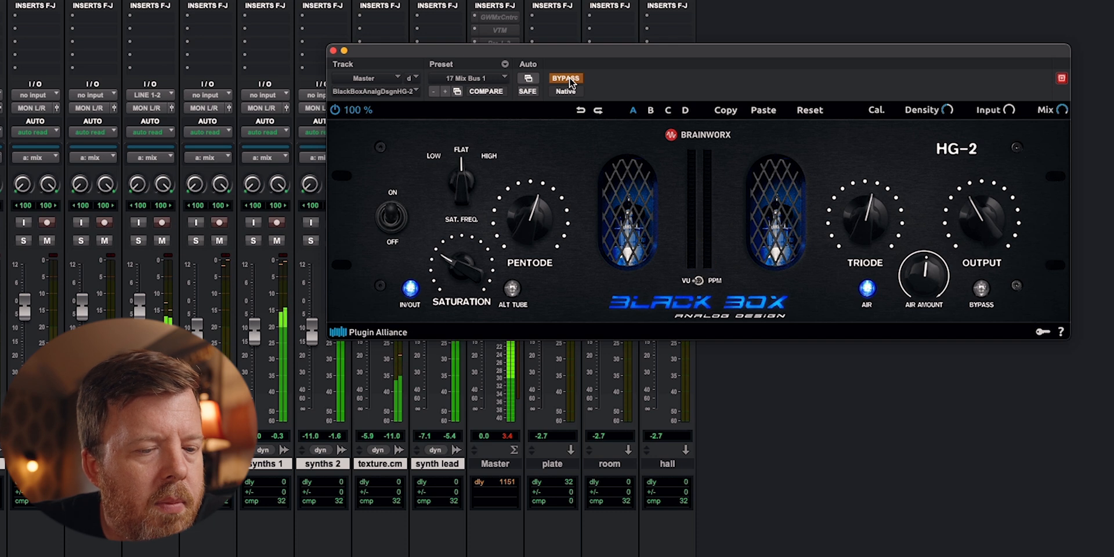
left_click(570, 80)
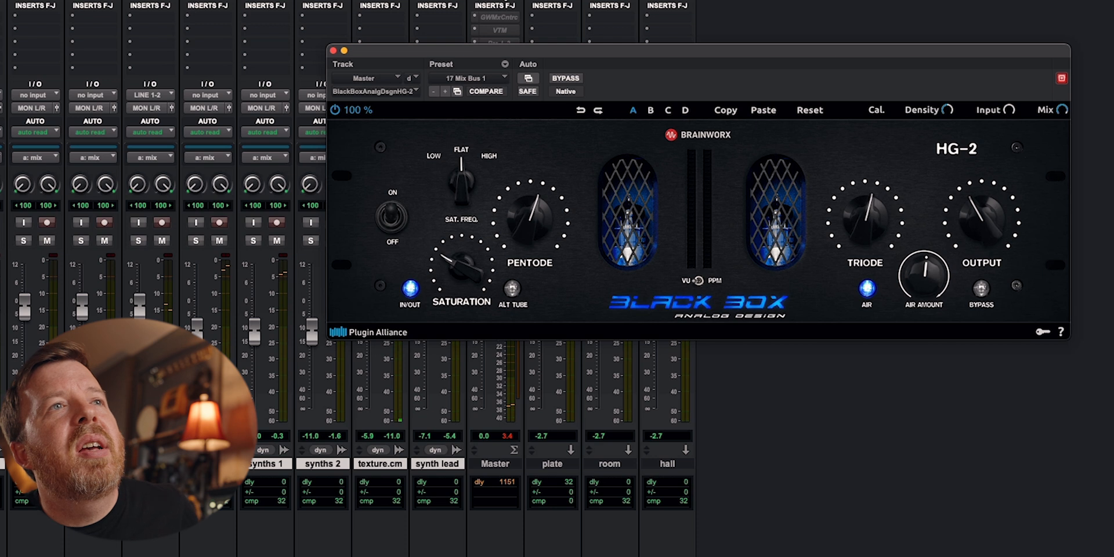
- Open the Shadow Hills Mastering Compressor on the Master track, reposition its window and compare it against bypass during playback
left_click(502, 1)
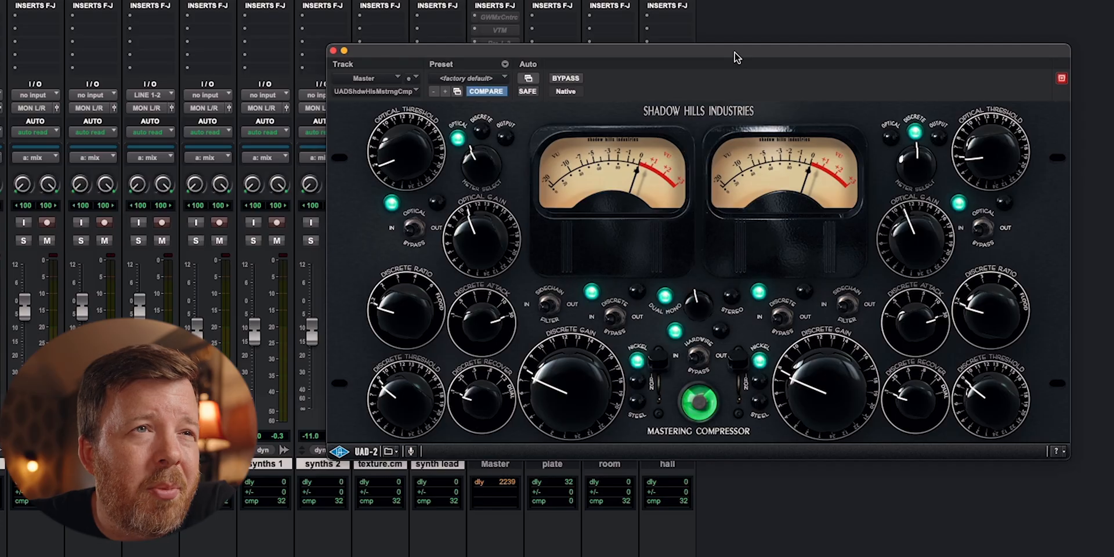
left_click_drag(736, 57, 717, 68)
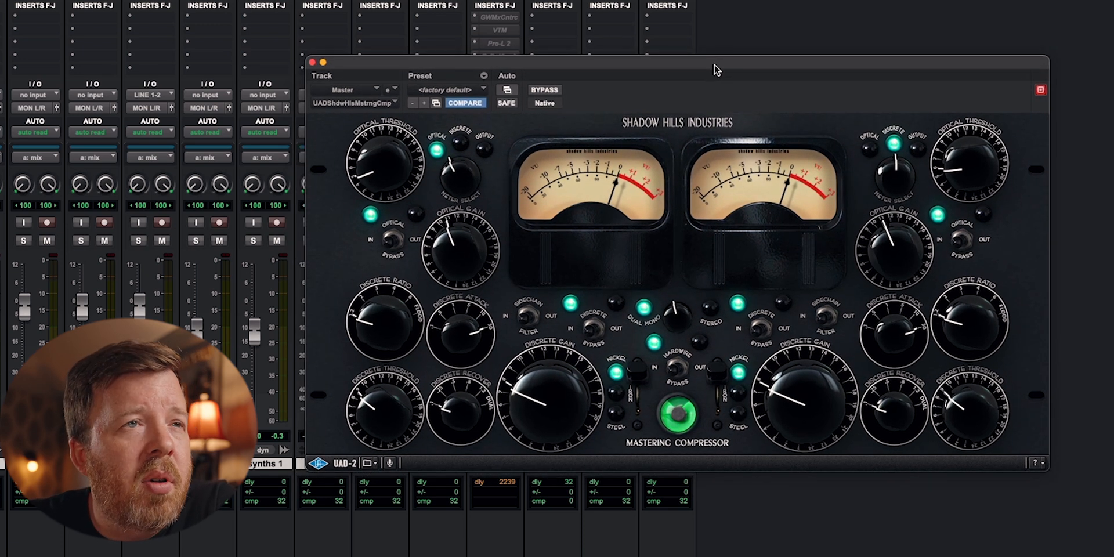
left_click_drag(708, 68, 756, 33)
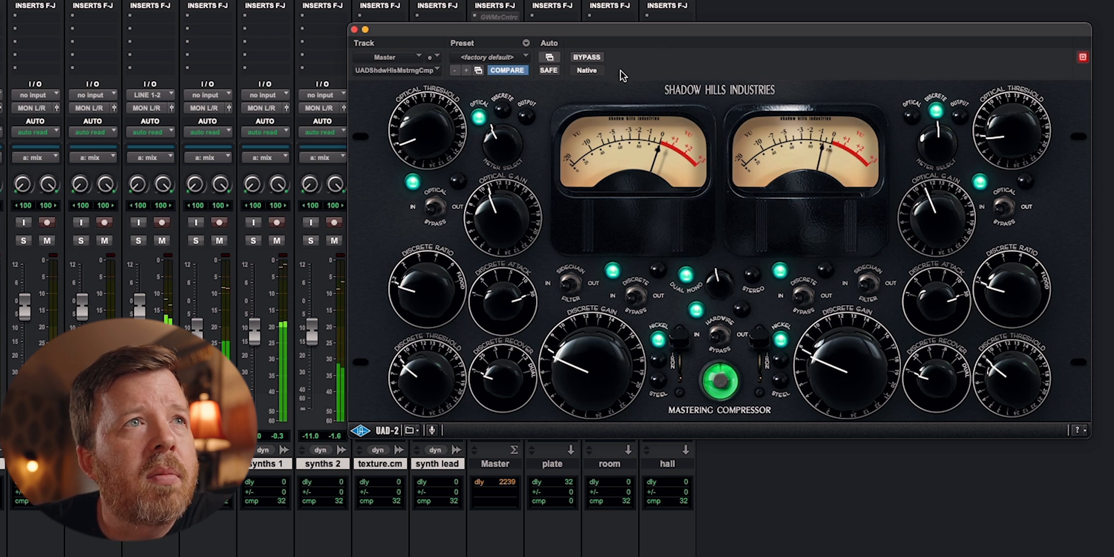
left_click(582, 57)
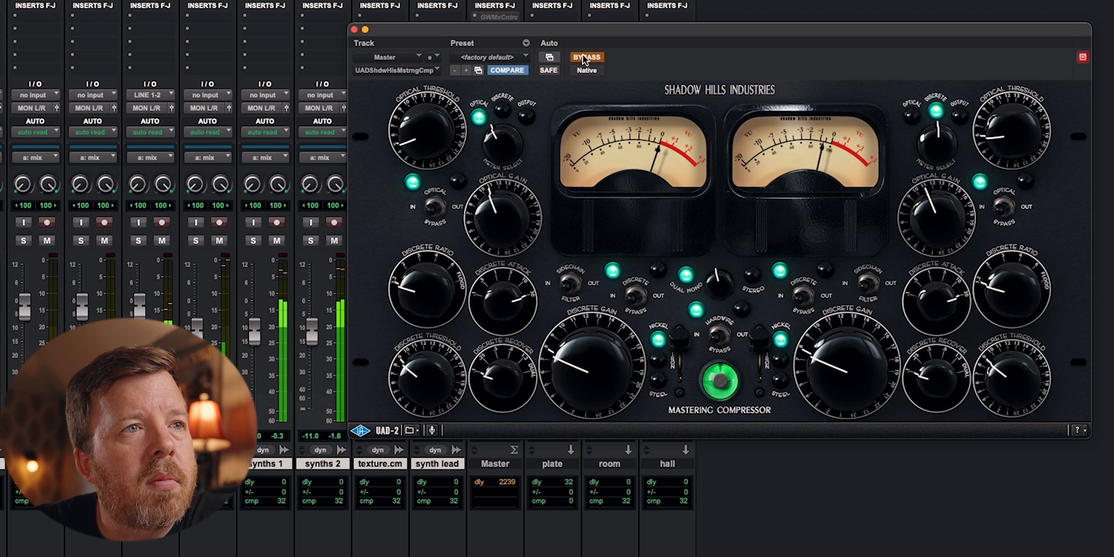
left_click(583, 56)
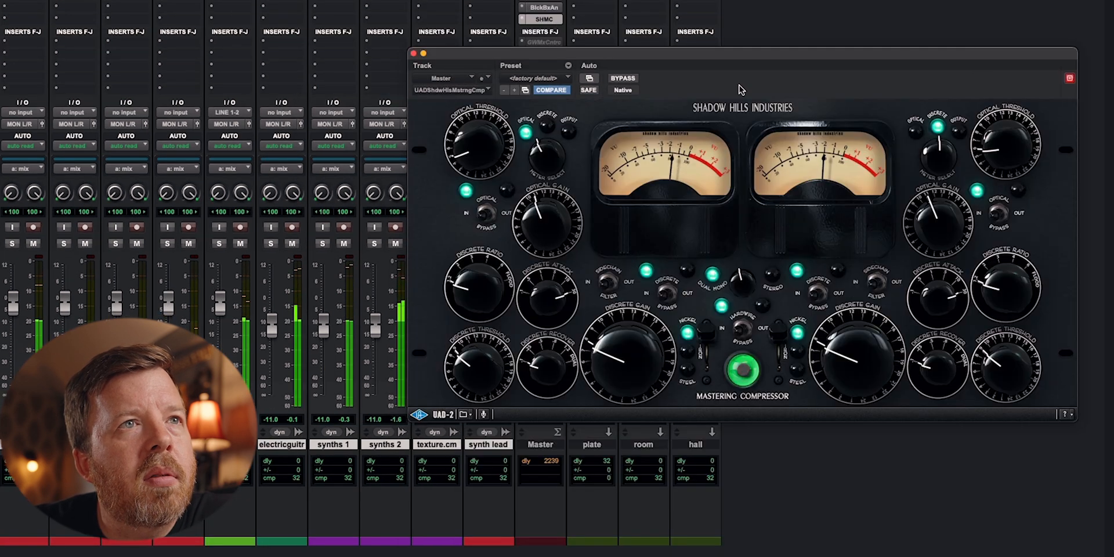
left_click(624, 78)
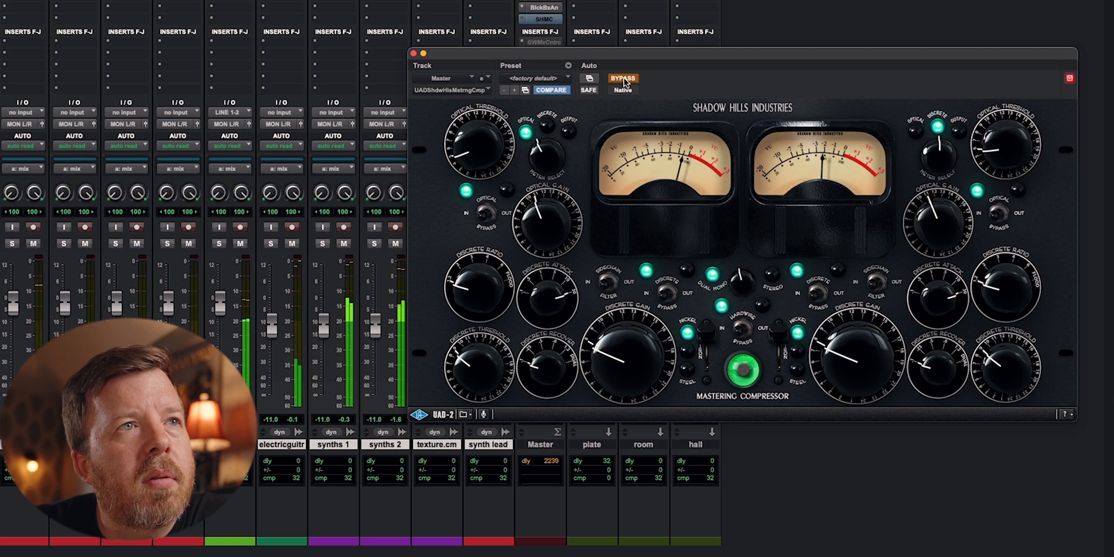
left_click(624, 79)
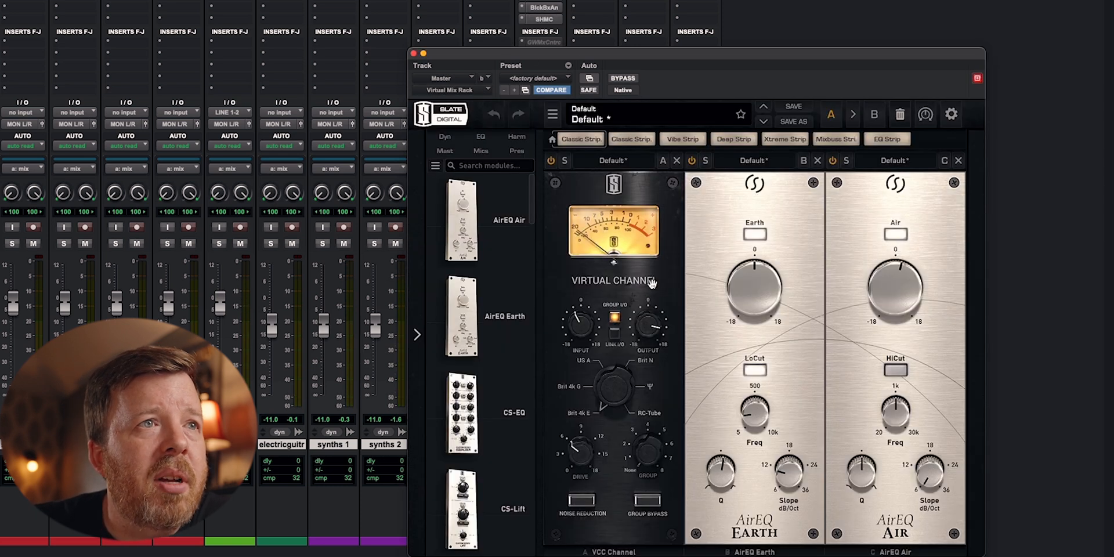
- Play the mix and keep the Virtual Mix Rack and Shadow Hills compressor windows open together, moving the rack aside
key("space")
left_click(977, 78)
left_click(977, 79)
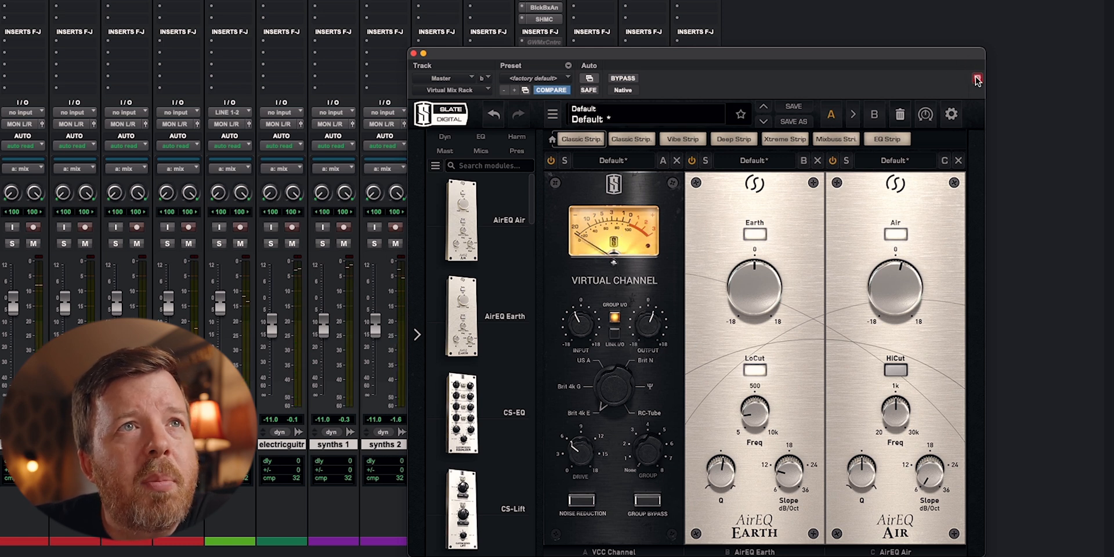
left_click_drag(977, 54, 668, 77)
left_click(545, 19)
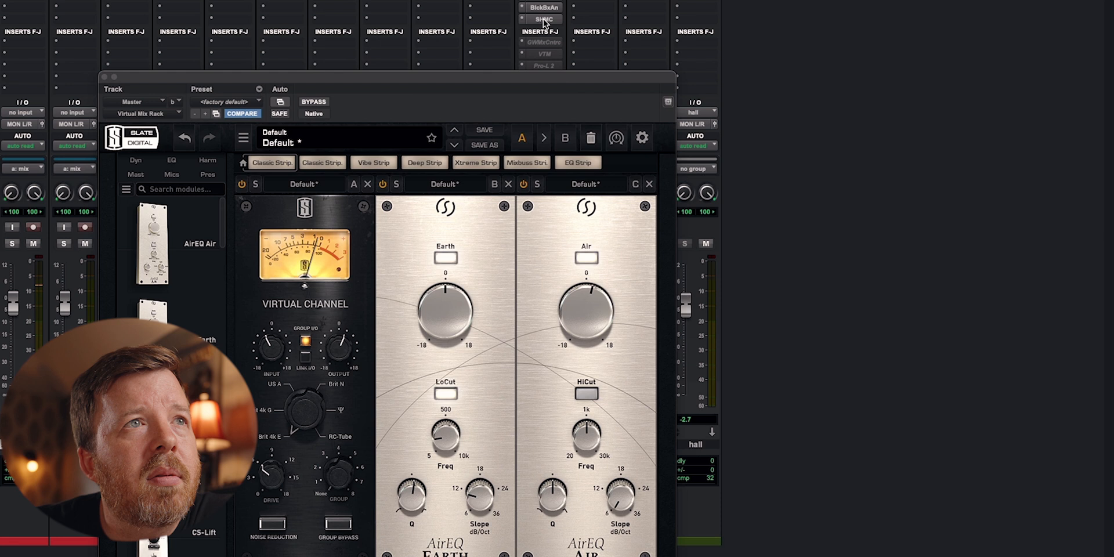
left_click(1071, 78)
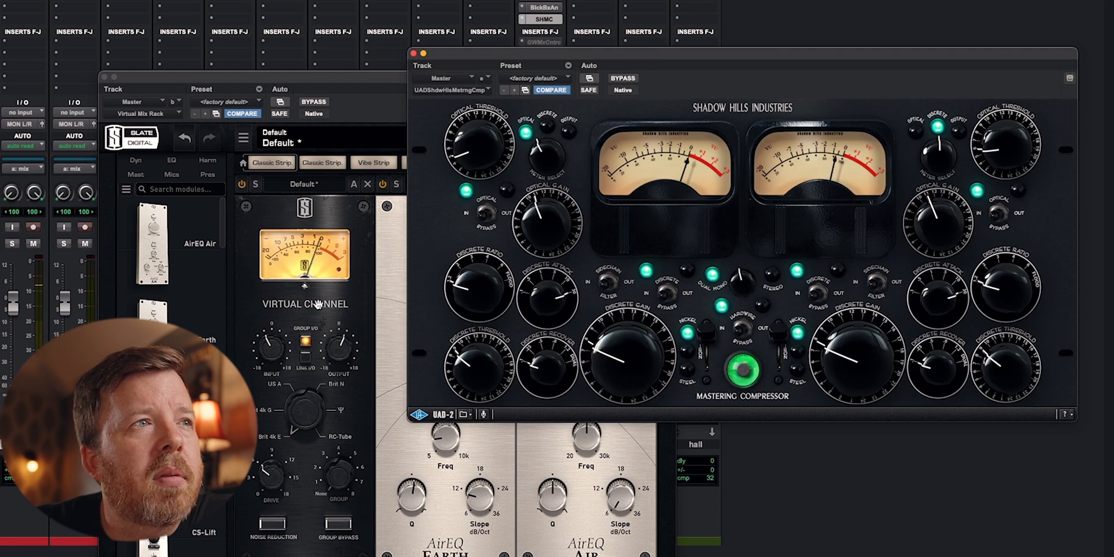
- Lower the Virtual Channel input to -4.25 dB and close the Virtual Mix Rack window
left_click(268, 348)
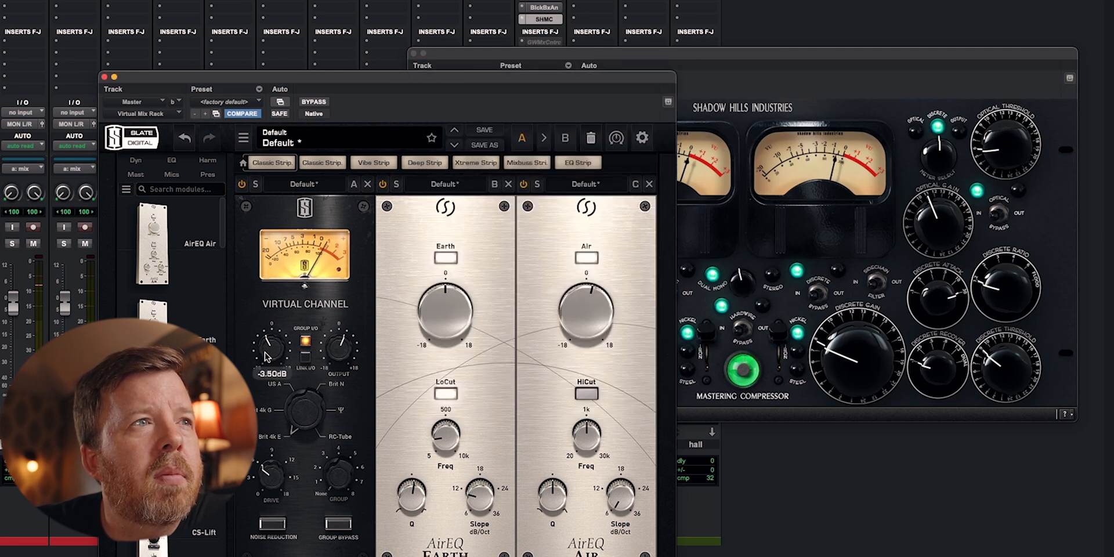
left_click_drag(263, 355, 264, 354)
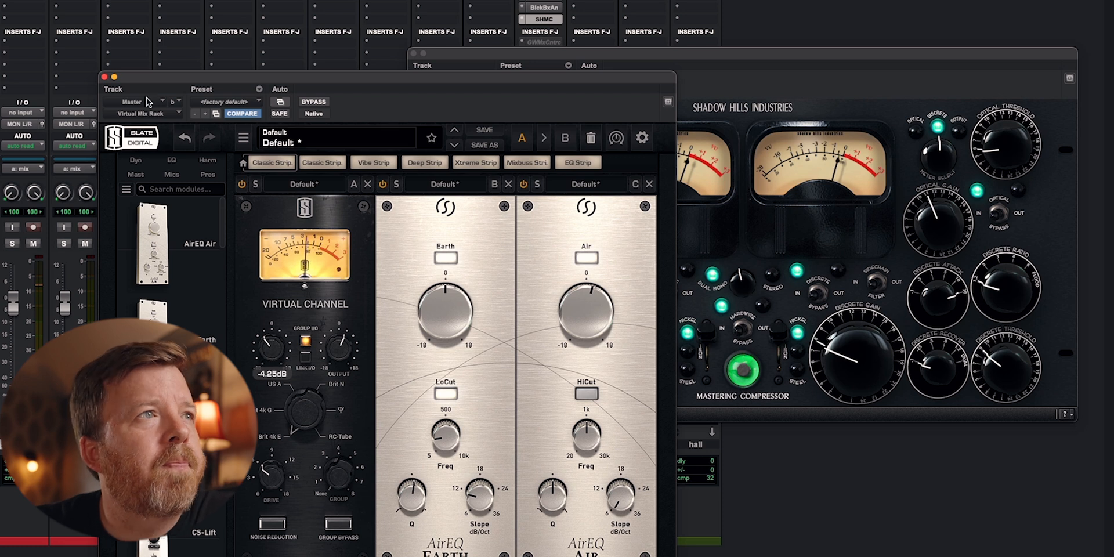
left_click(105, 78)
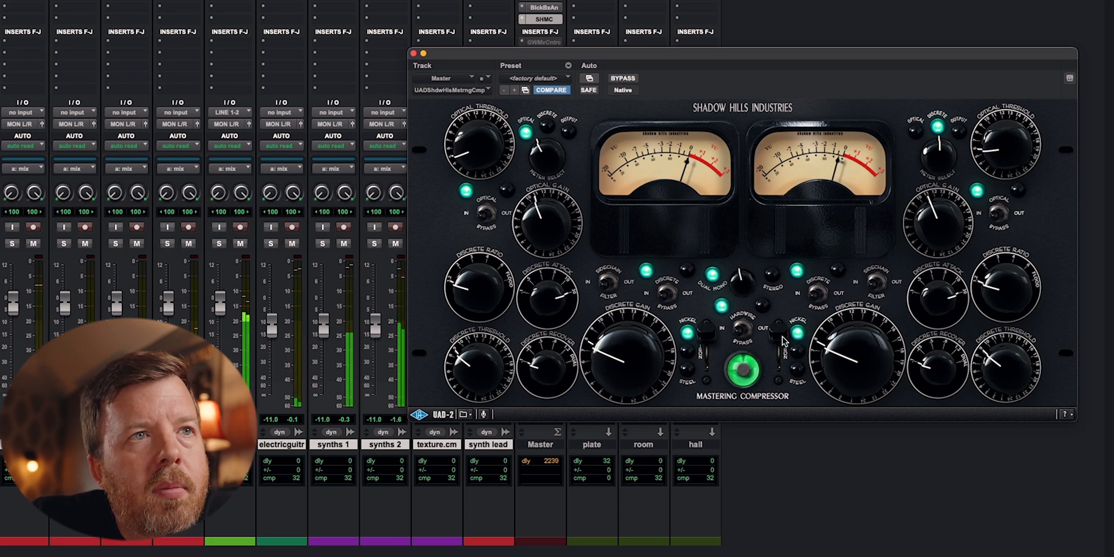
- Audition the Iron transformer on the Shadow Hills compressor's right channel during playback, and return it to Nickel
left_click(779, 356)
mouse_move(779, 361)
left_mouse_down()
mouse_move(779, 381)
mouse_move(779, 357)
left_mouse_up()
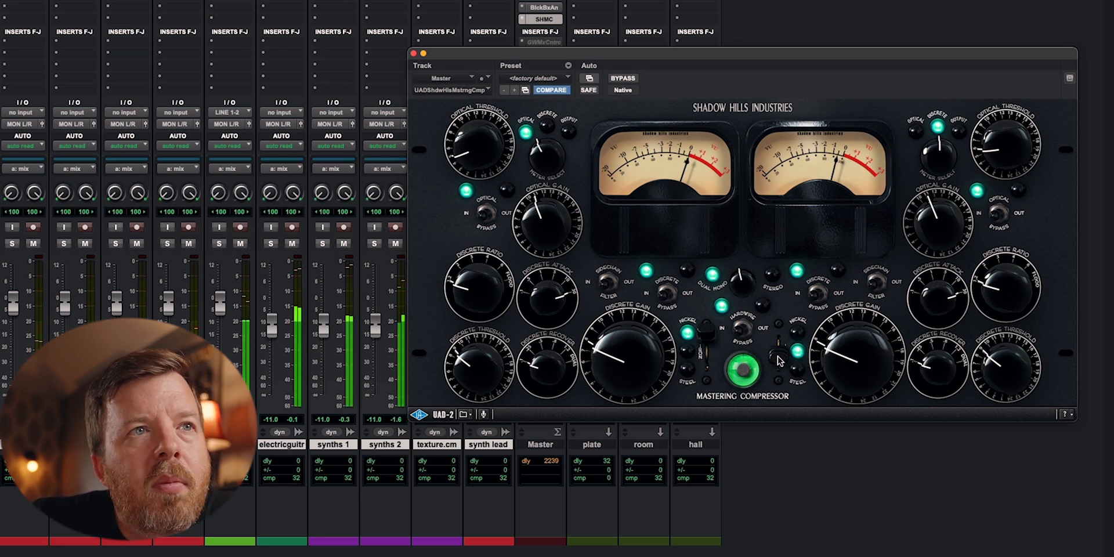
left_click_drag(779, 355, 782, 337)
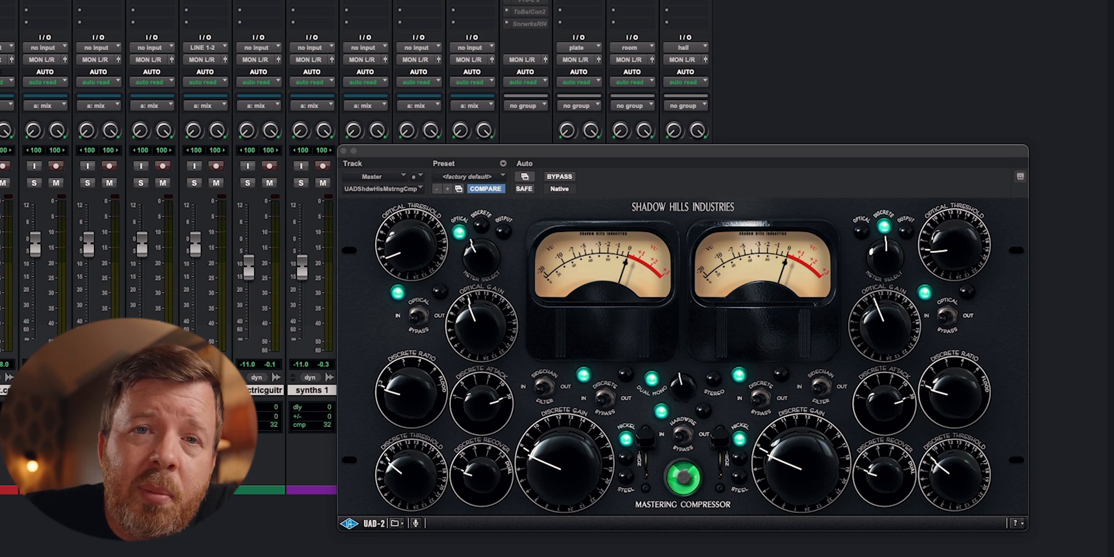
- Open GW MixCentric on the Master track, push its Intensity to 99.8 during playback and bring it back down
left_click(527, 0)
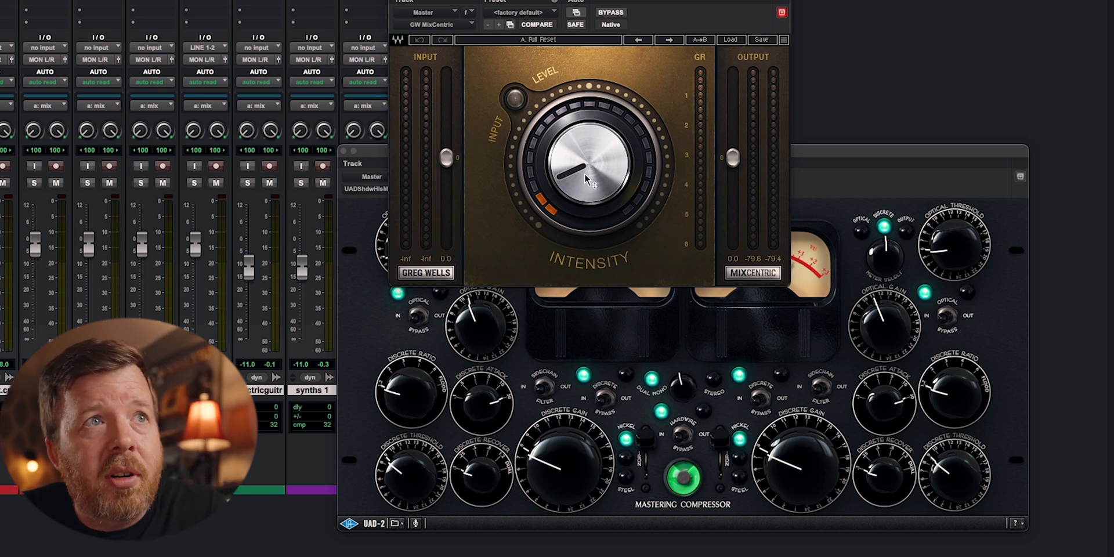
key("space")
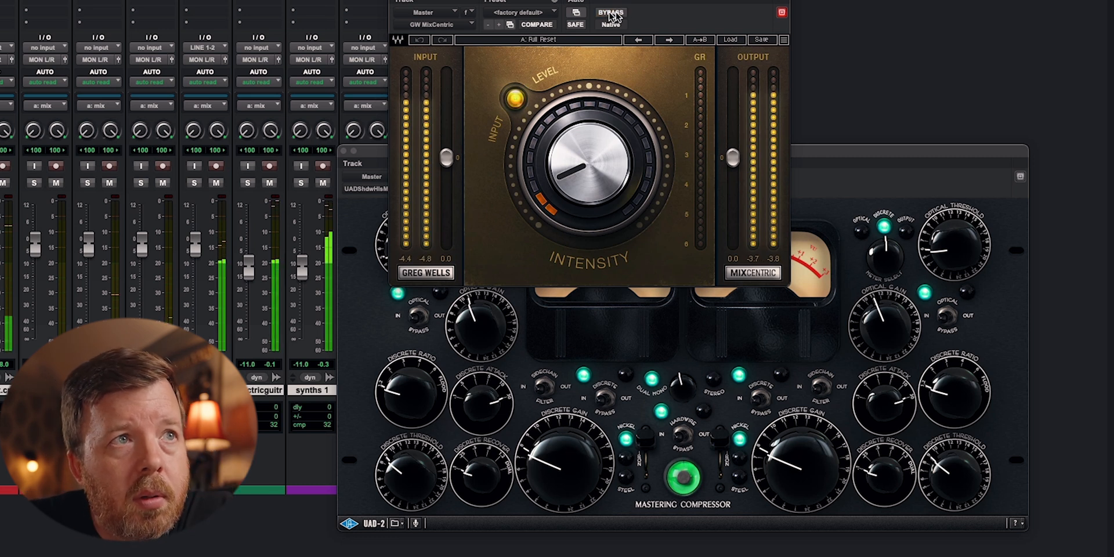
left_click_drag(589, 163, 589, 58)
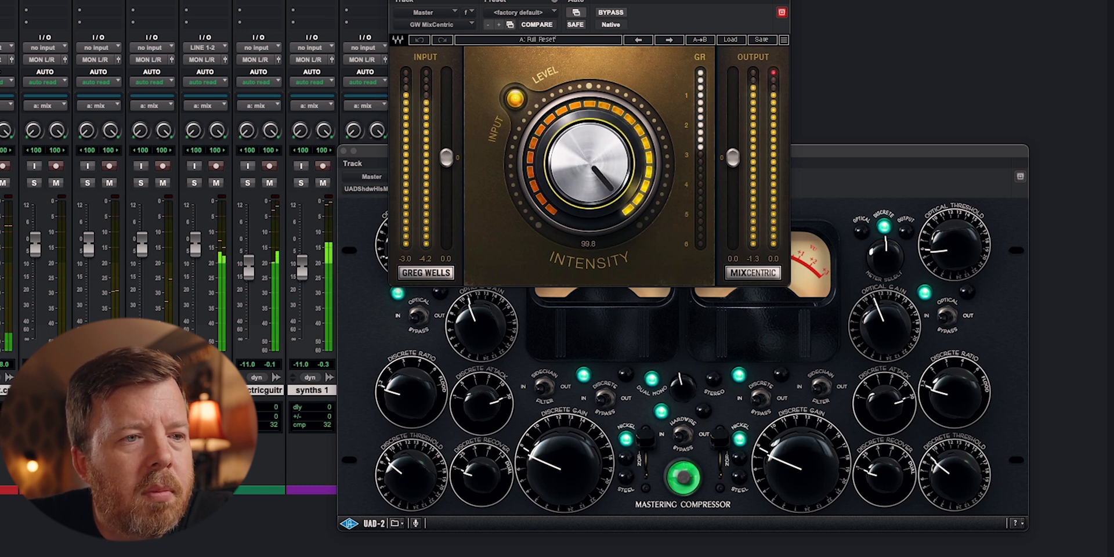
left_click_drag(589, 67, 589, 174)
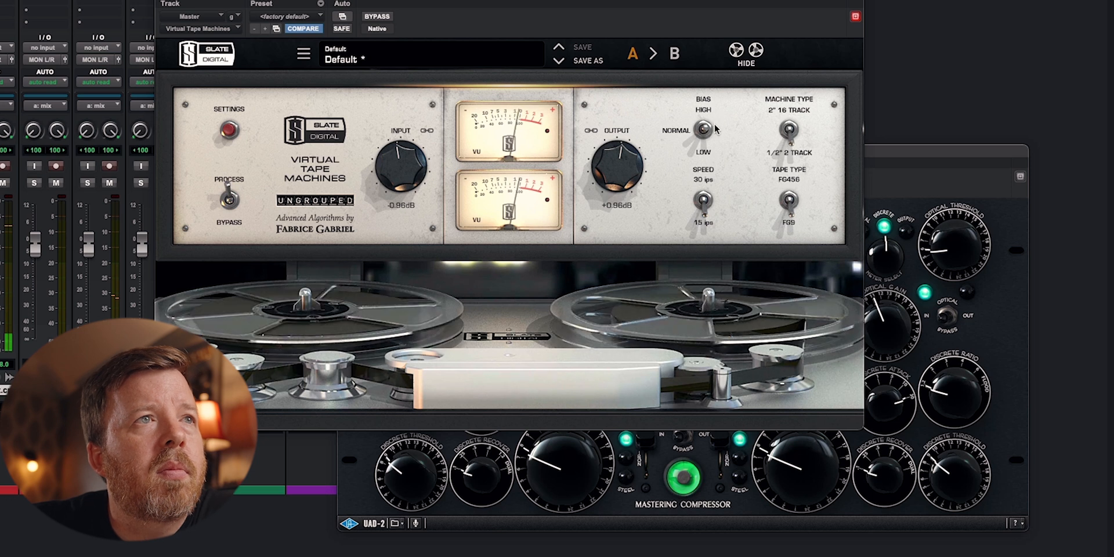
- Compare Virtual Tape Machines against bypass during playback, and toggle its tape speed between 15 ips and 30 ips
left_click(378, 17)
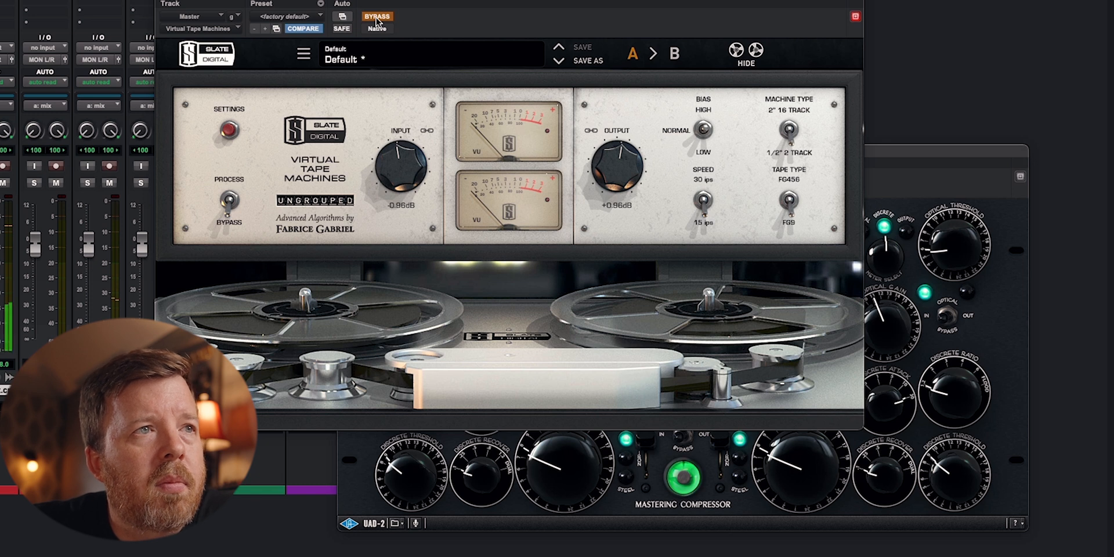
left_click(377, 17)
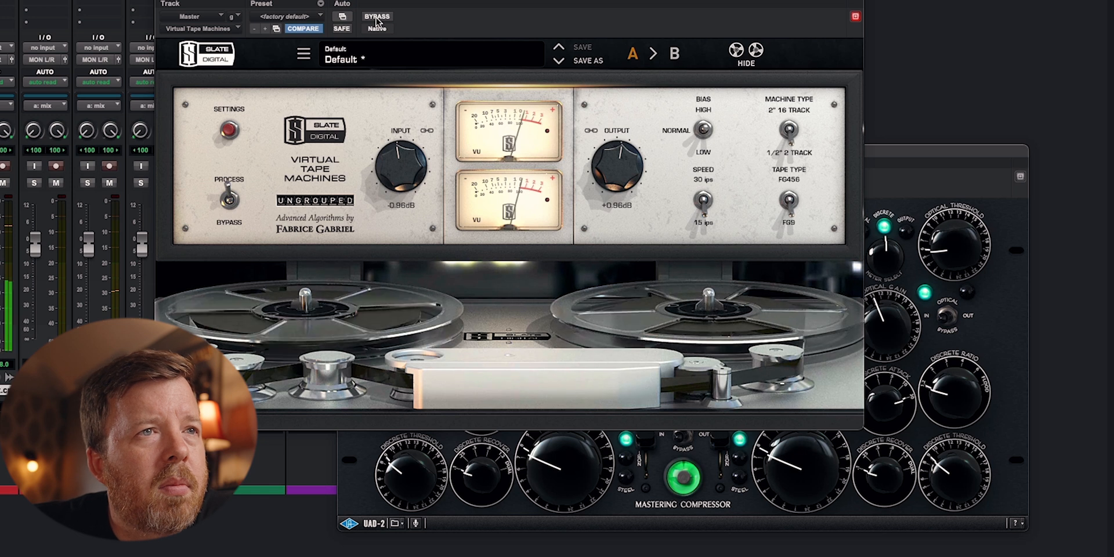
left_click(378, 17)
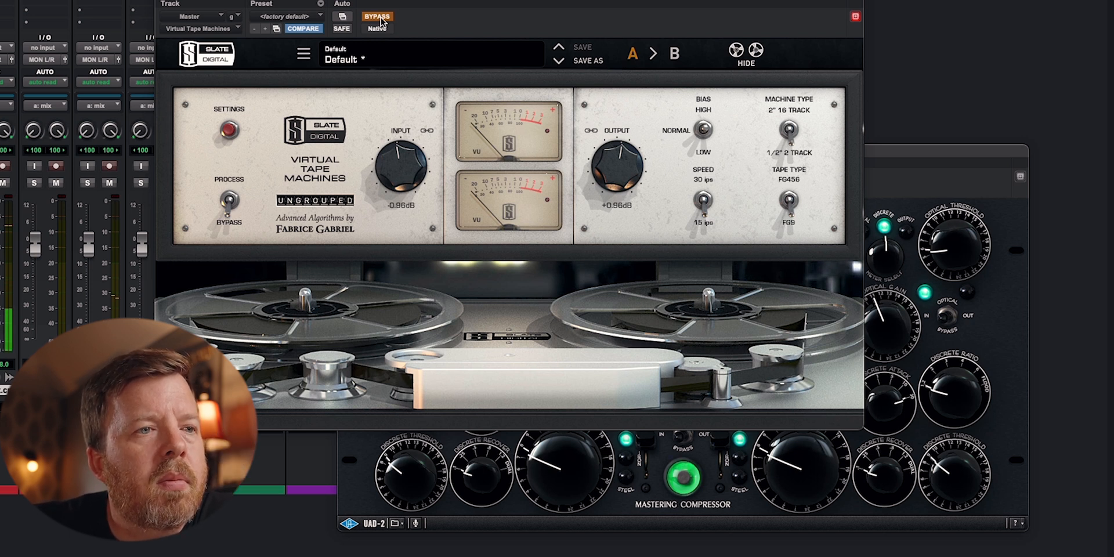
left_click(381, 20)
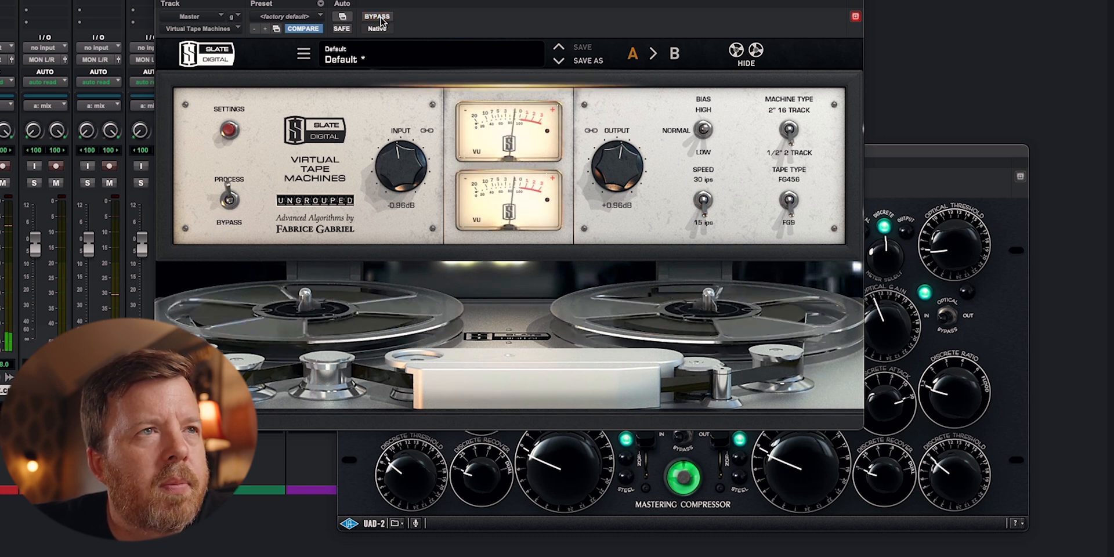
left_click(703, 199)
left_click(704, 201)
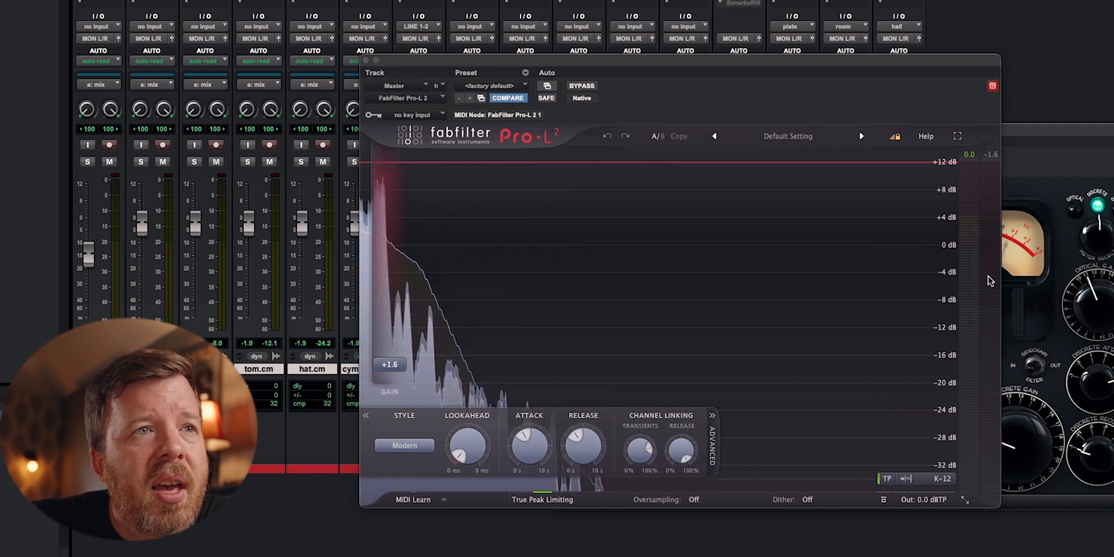
- Look through the Pro-L 2 meter scale options, keep K-12, and play the mix to read its level on the output meter
left_click(939, 481)
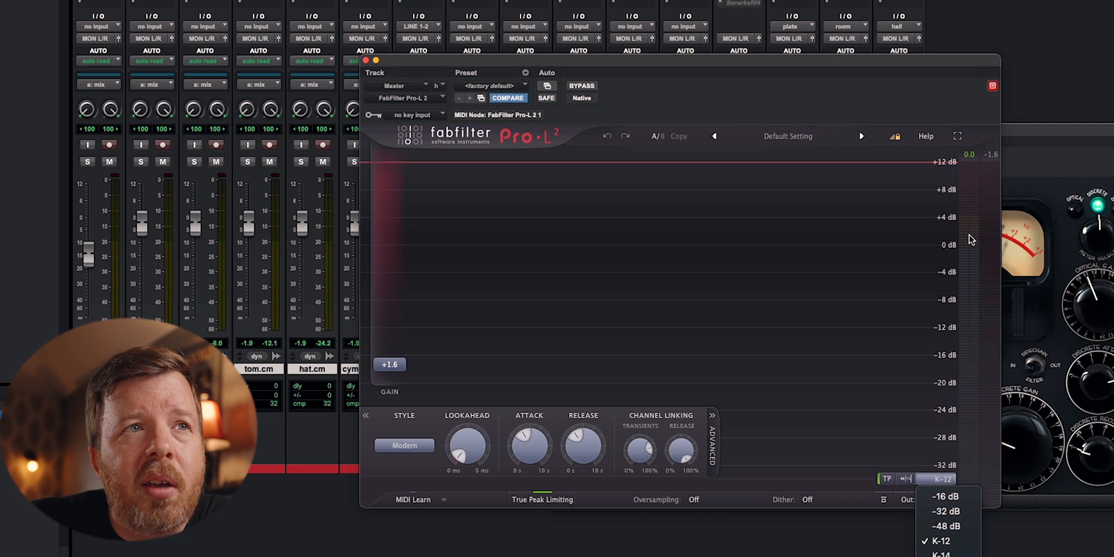
left_click(971, 239)
key("space")
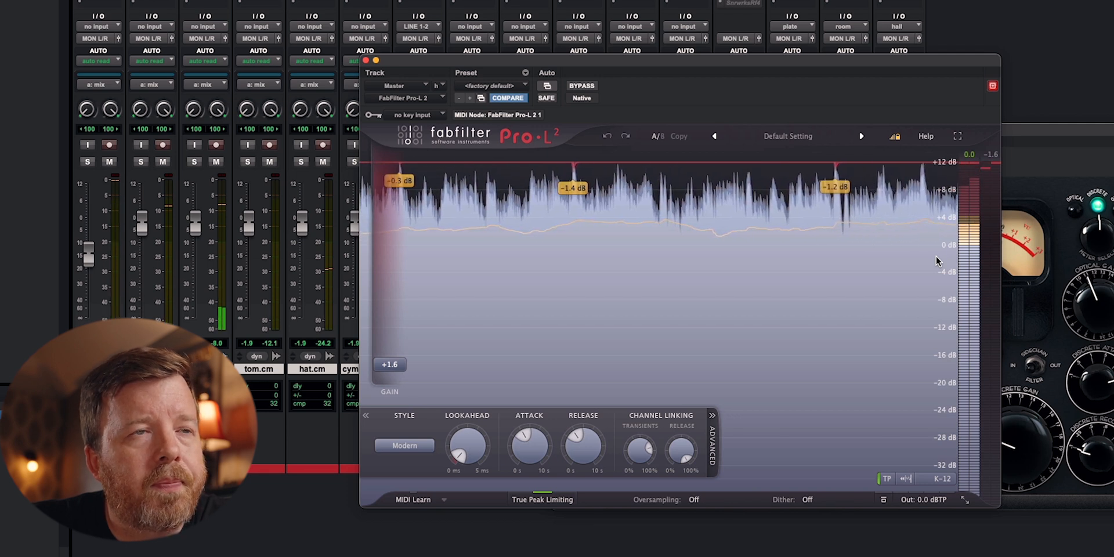
key("space")
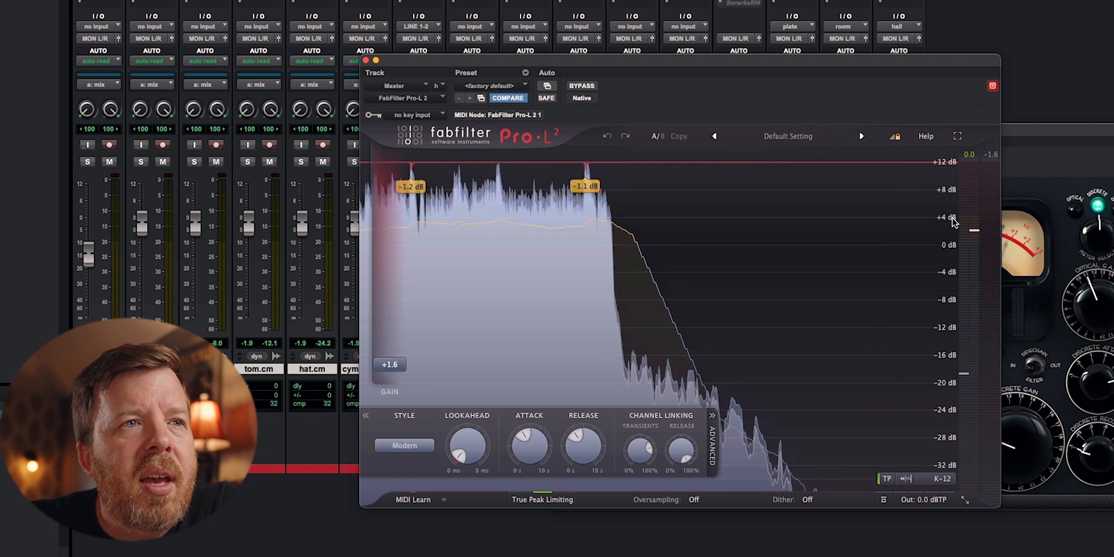
- Set the Pro-L 2 meter scale to -32 dB, play the mix against it, and inspect the Attack and Release controls
left_click(943, 478)
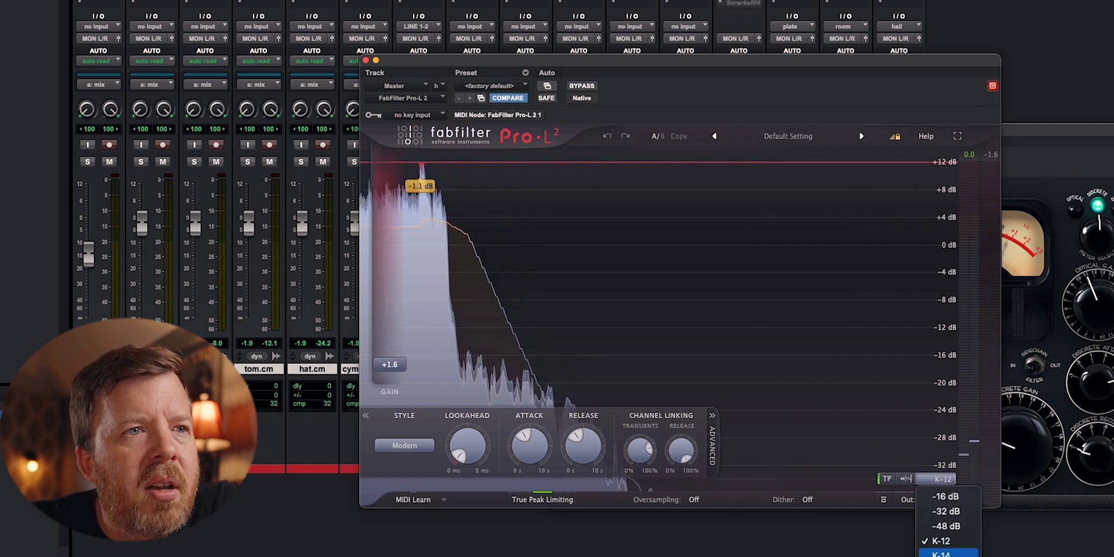
left_click(946, 511)
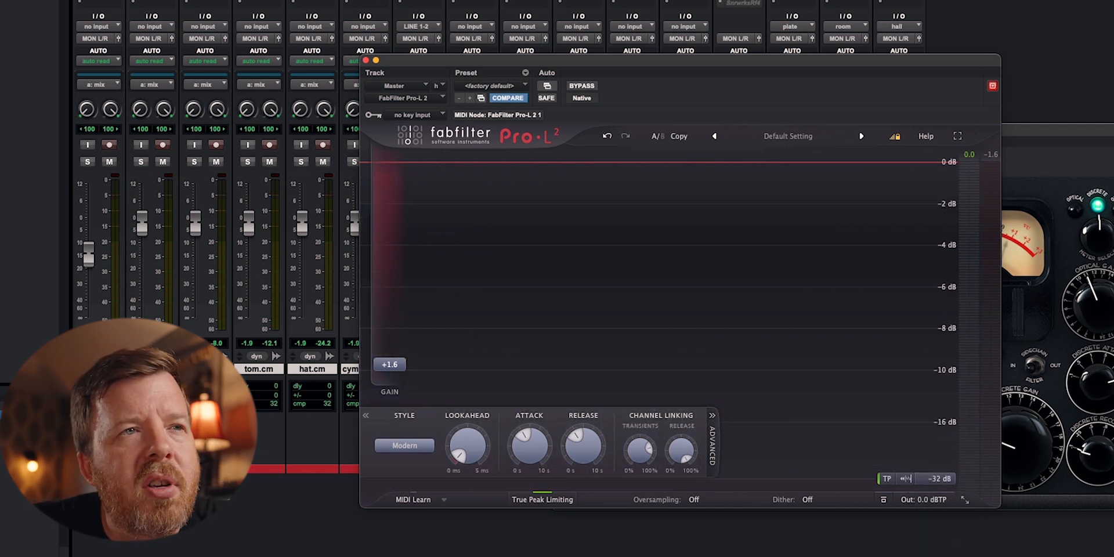
key("space")
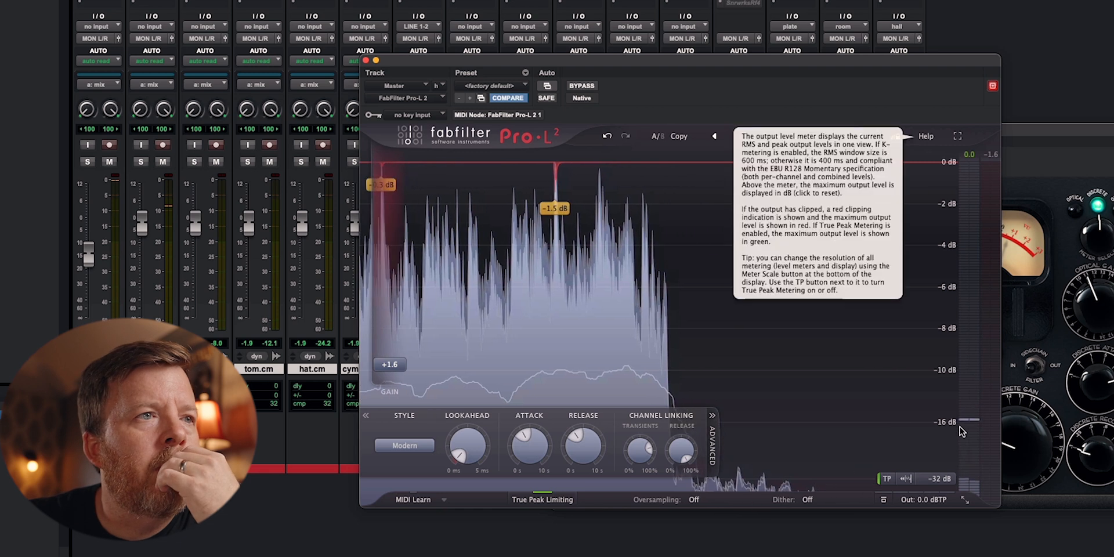
mouse_move(528, 439)
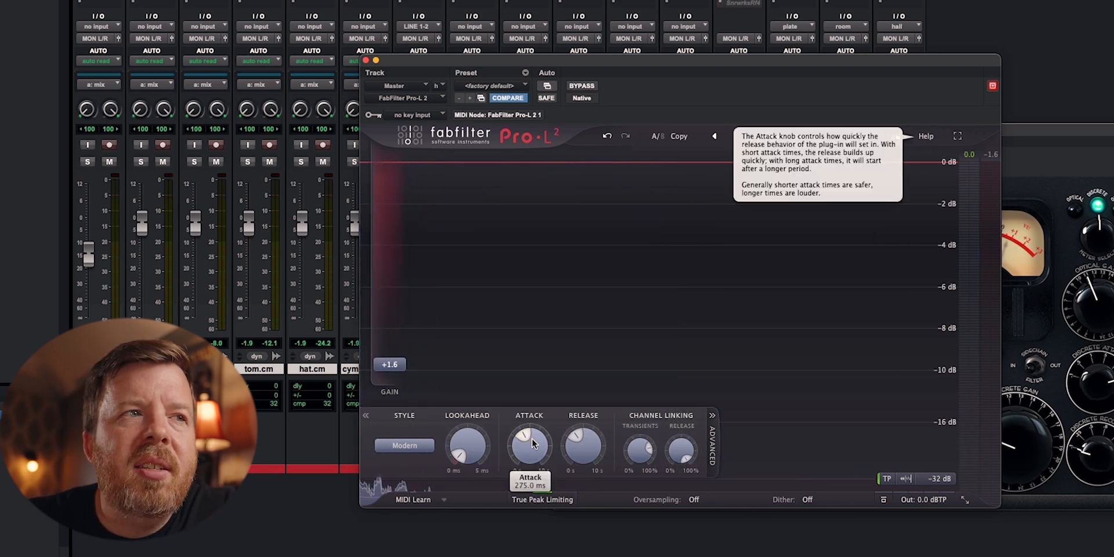
mouse_move(586, 436)
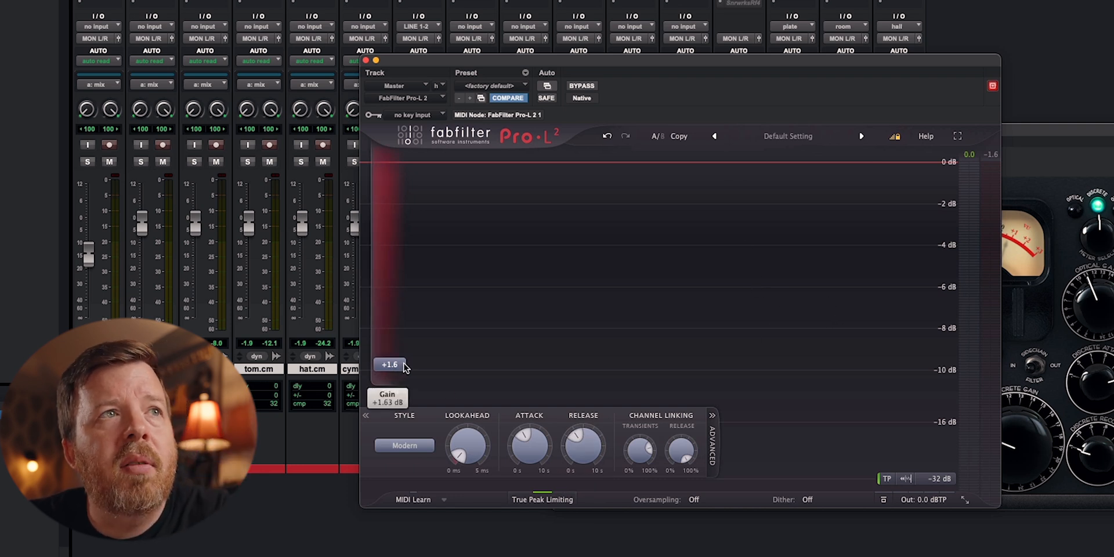
- During playback, make the Master track's active inserts inactive, from Pro-Q 3 through Pro-L 2, to compare the mix without the chain
key("space")
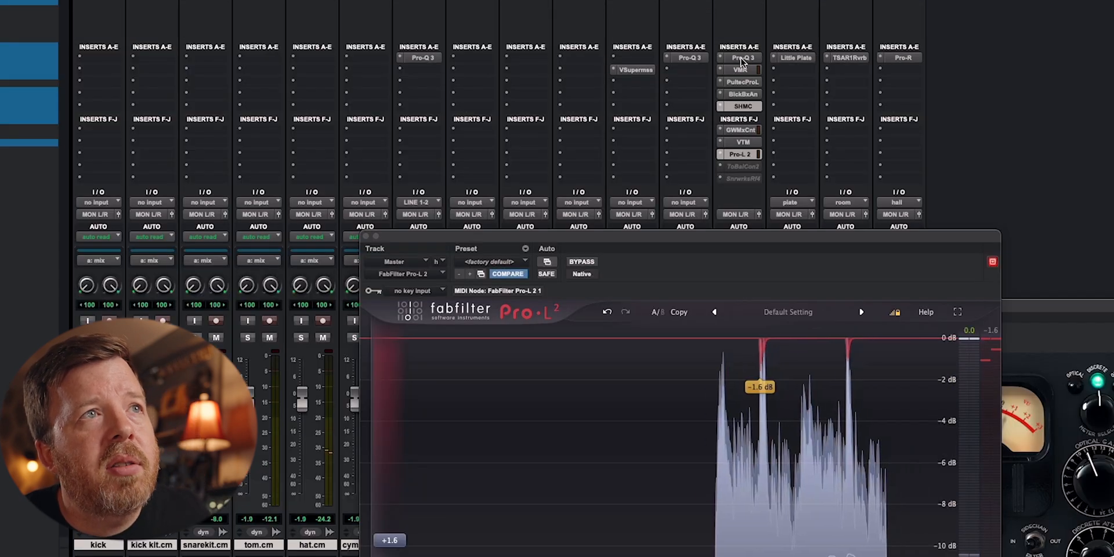
left_click(744, 83, "ctrl+super")
left_click(744, 94, "ctrl+super")
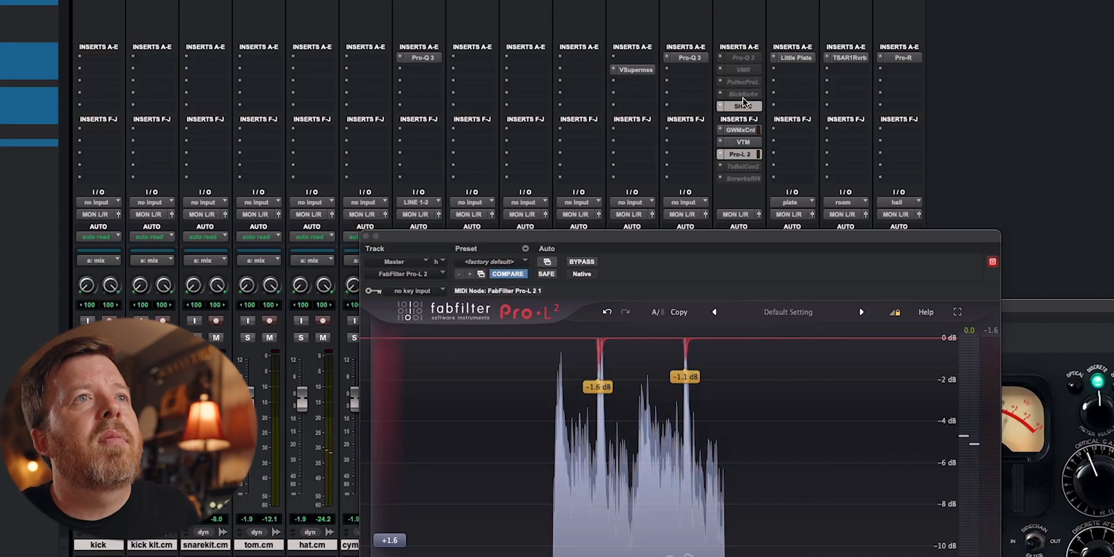
left_click(743, 107, "ctrl+super")
left_click(742, 132, "ctrl+super")
left_click(742, 142, "ctrl+super")
left_click(741, 154, "ctrl+super")
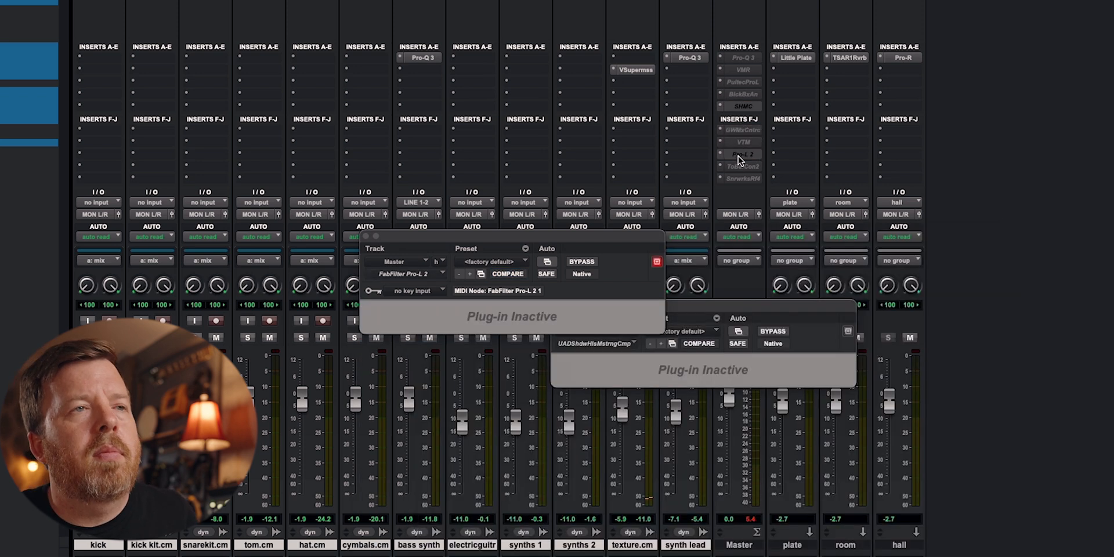
key("space")
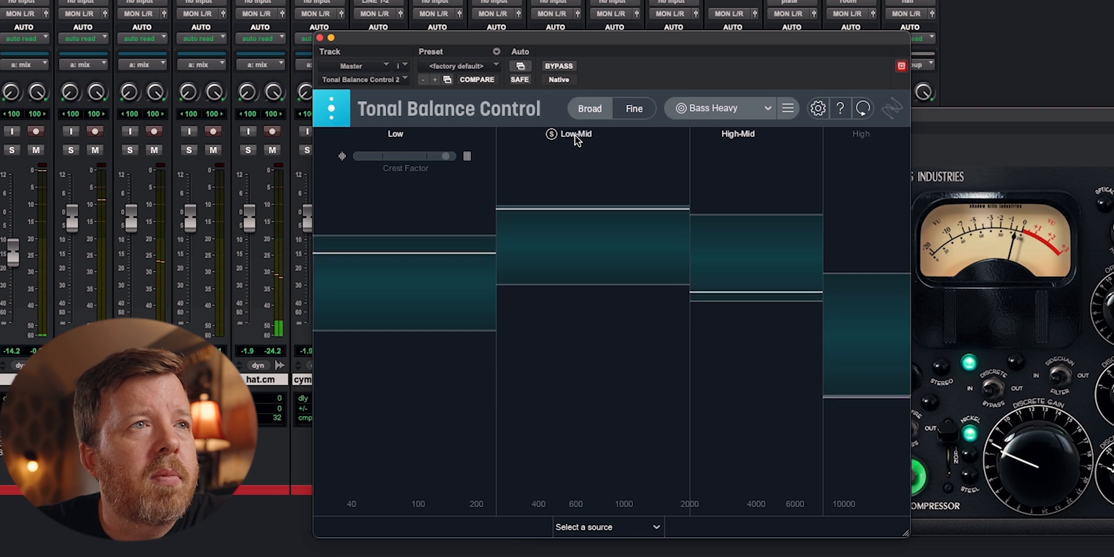
- Examine the mix against the Bass Heavy target in Tonal Balance Control, alternating between the Broad and Fine views
mouse_move(575, 134)
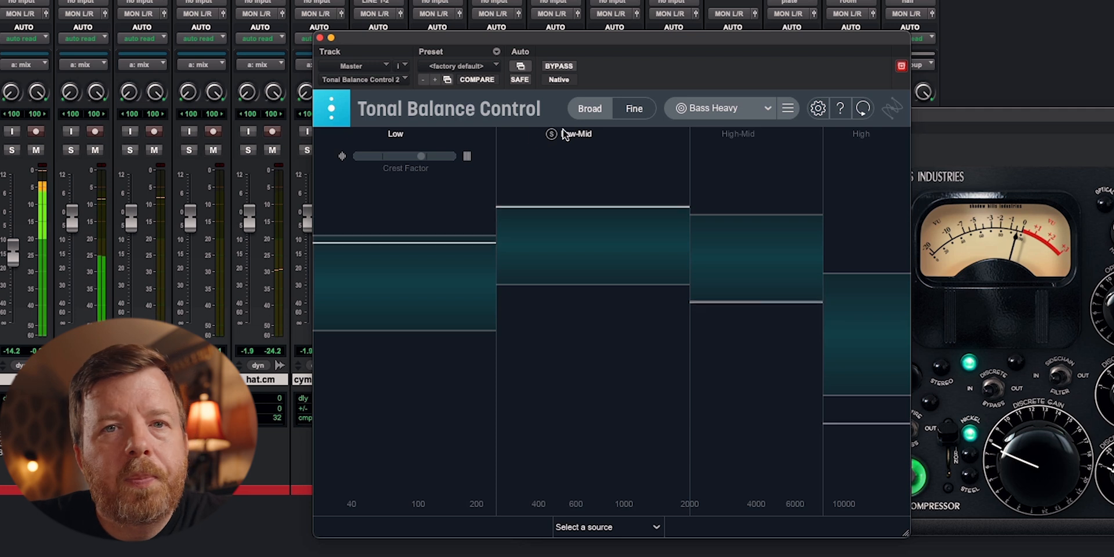
mouse_move(538, 132)
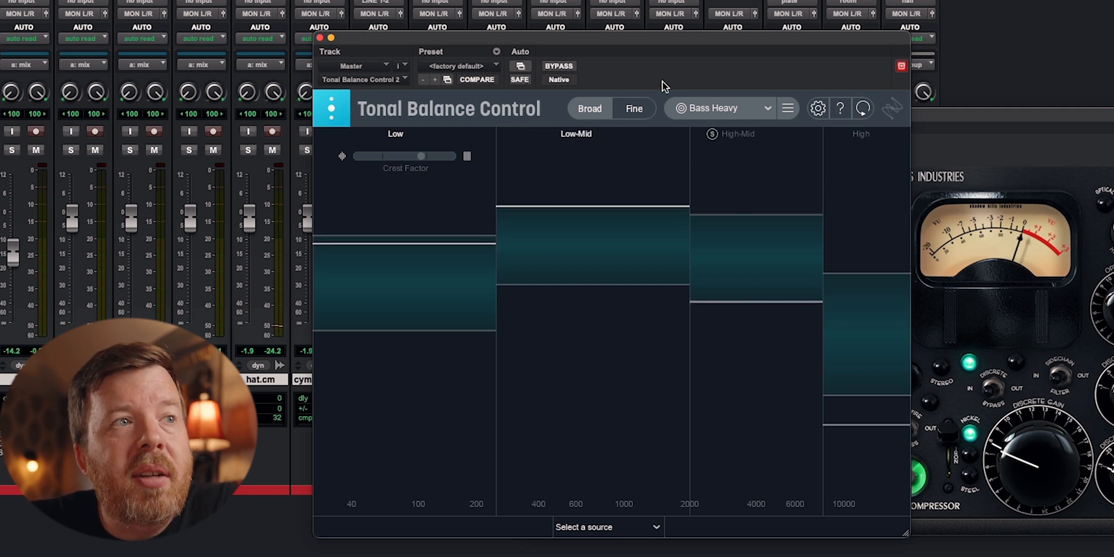
left_click(635, 110)
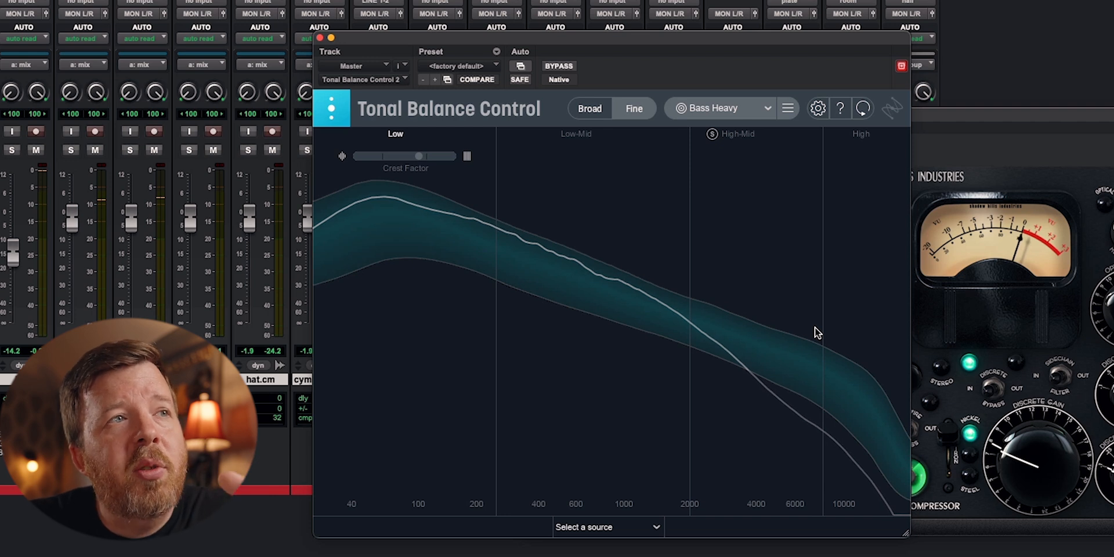
left_click(590, 110)
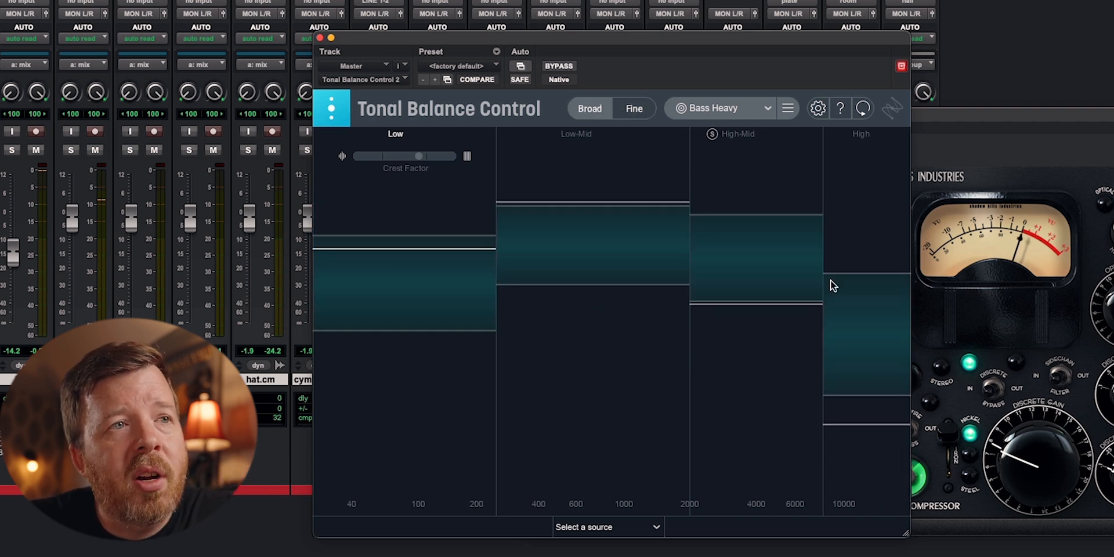
left_click(635, 108)
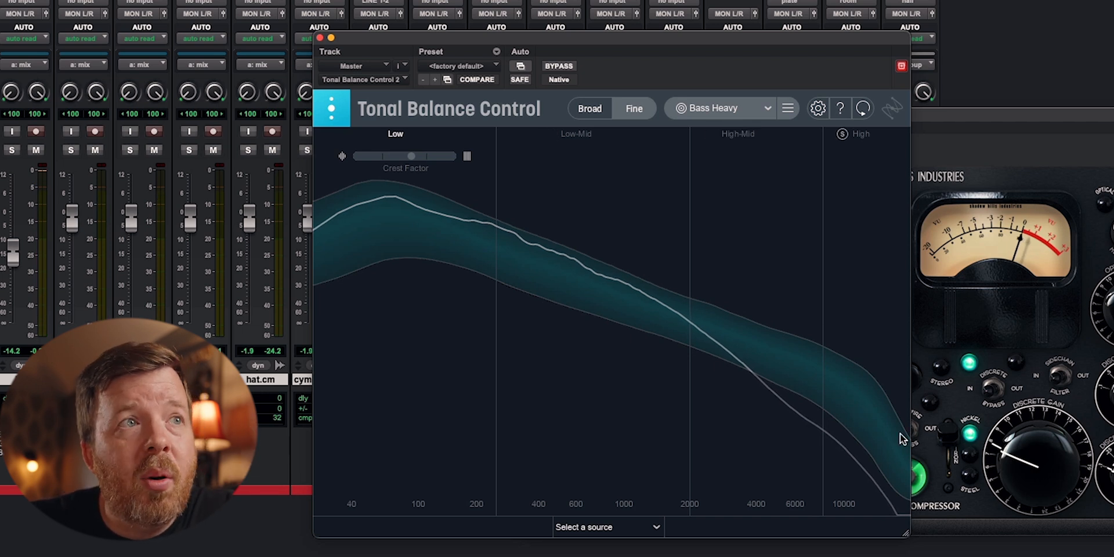
left_click(595, 111)
- Look at Tonal Balance Control's custom target options, dismiss them, and play the mix in the Broad and Fine views
left_click(788, 108)
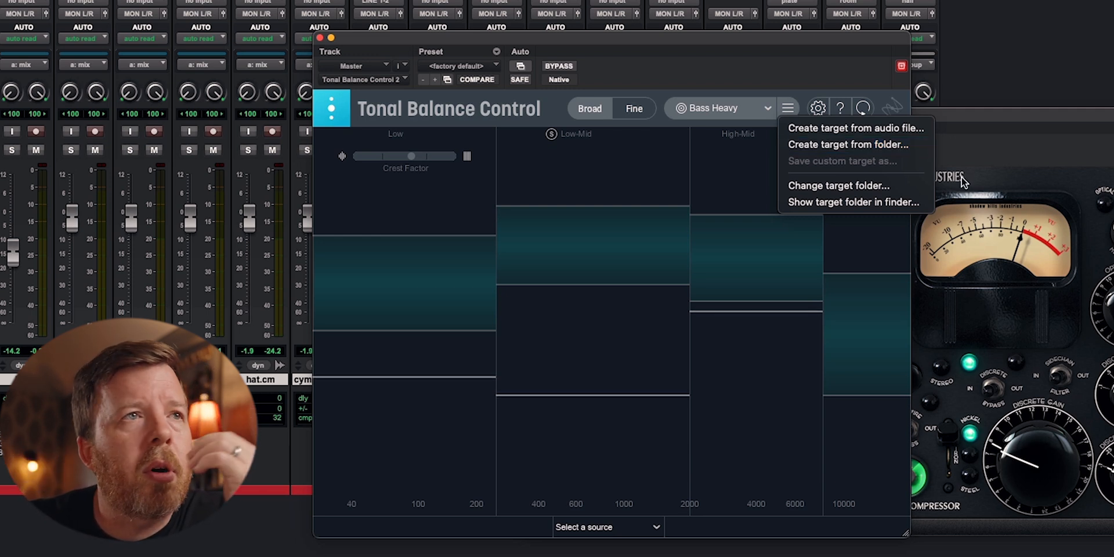
left_click(733, 44)
key("space")
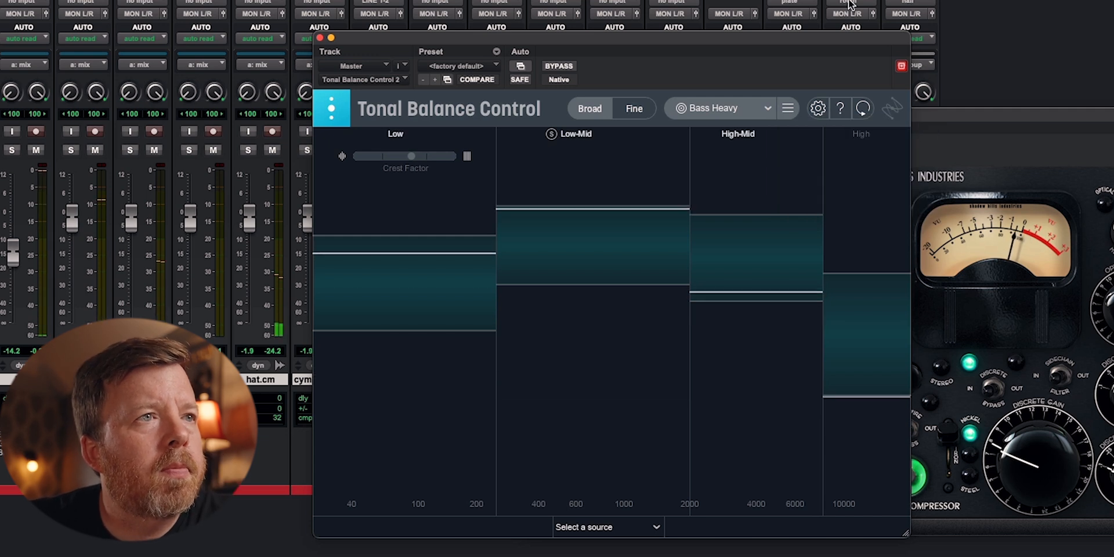
left_click(635, 109)
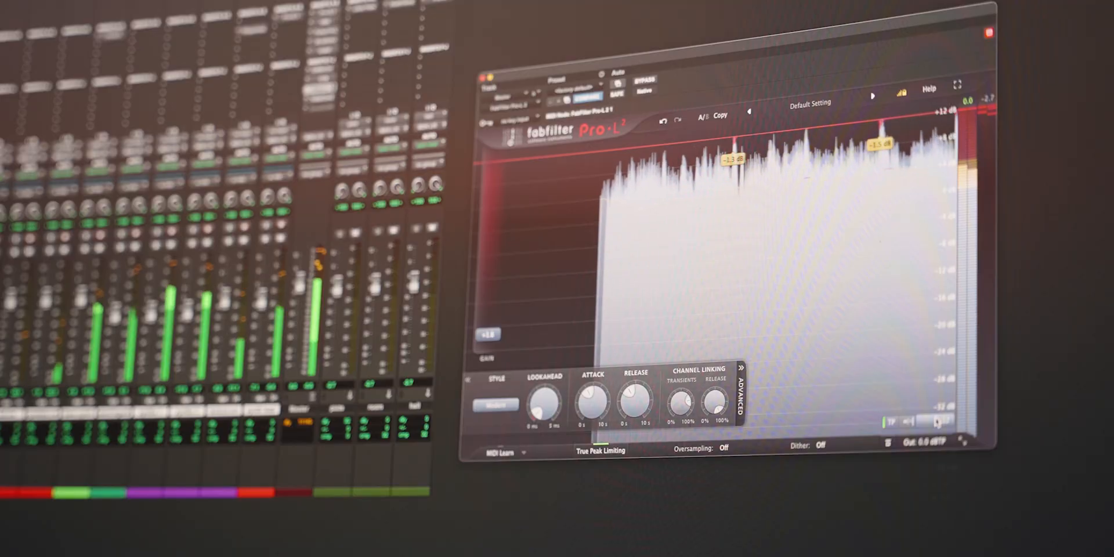
- Switch the Pro-L 2 meter to a plain decibel scale during playback
left_click(943, 420)
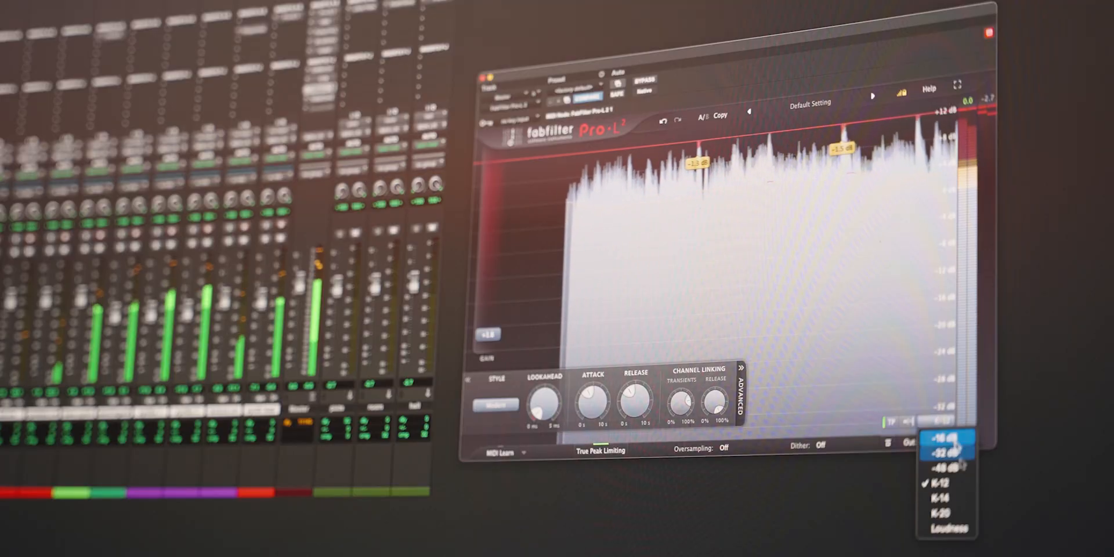
left_click(945, 437)
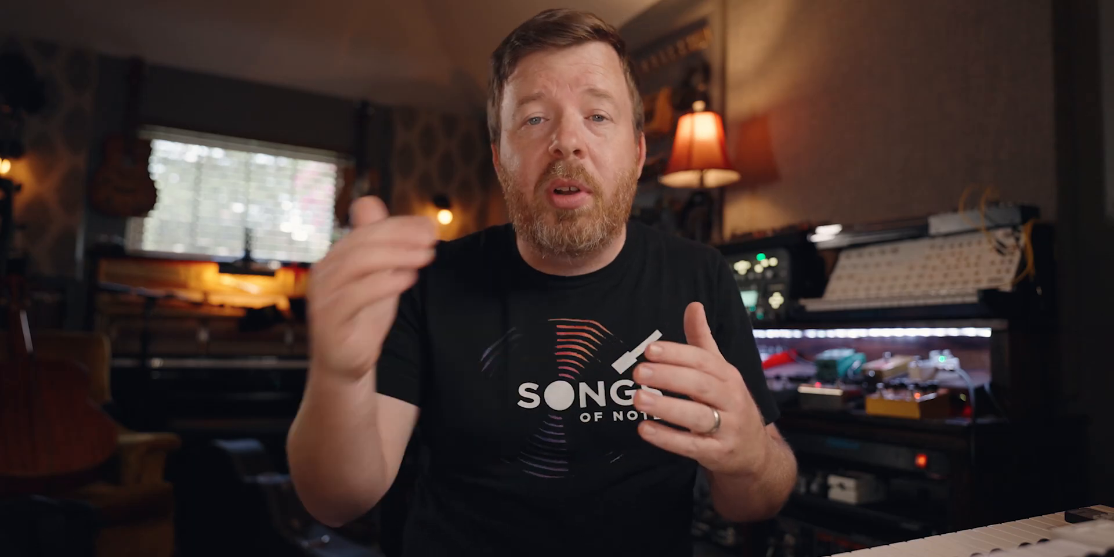